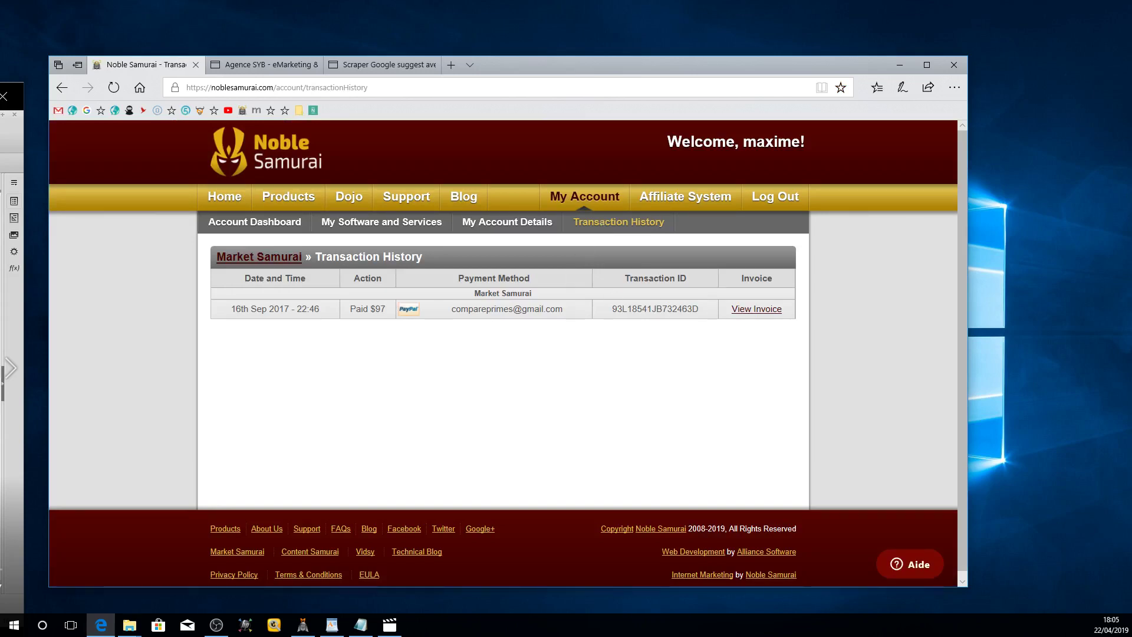
Step: View the account's software and services after checking the Market Samurai payment, and log out of Noble Samurai
left_click_drag(364, 309, 380, 309)
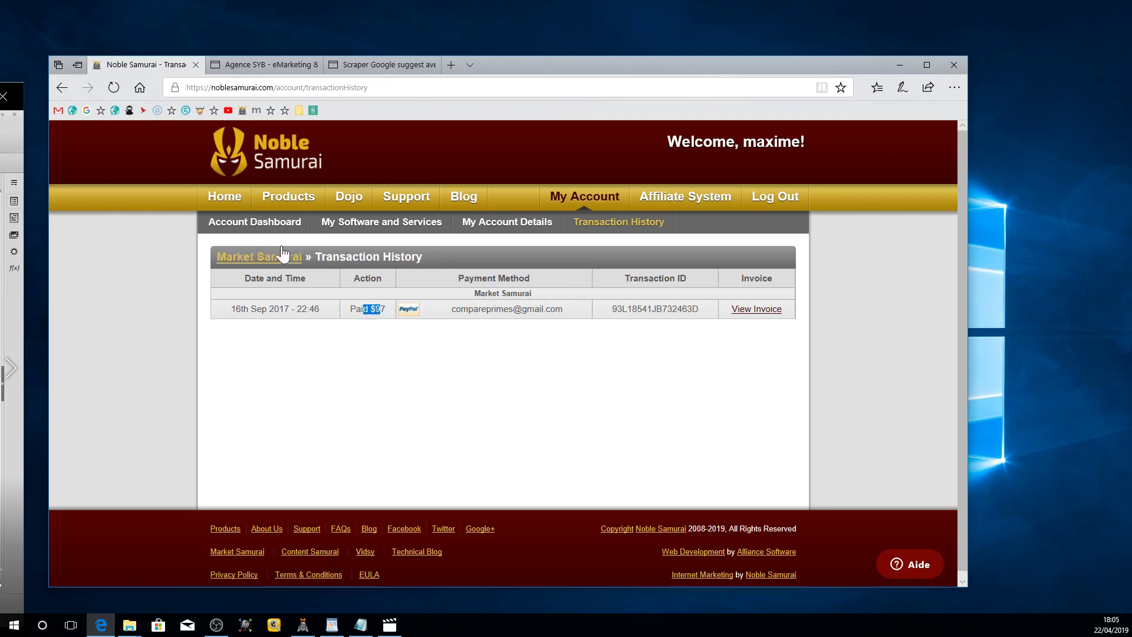
left_click(62, 89)
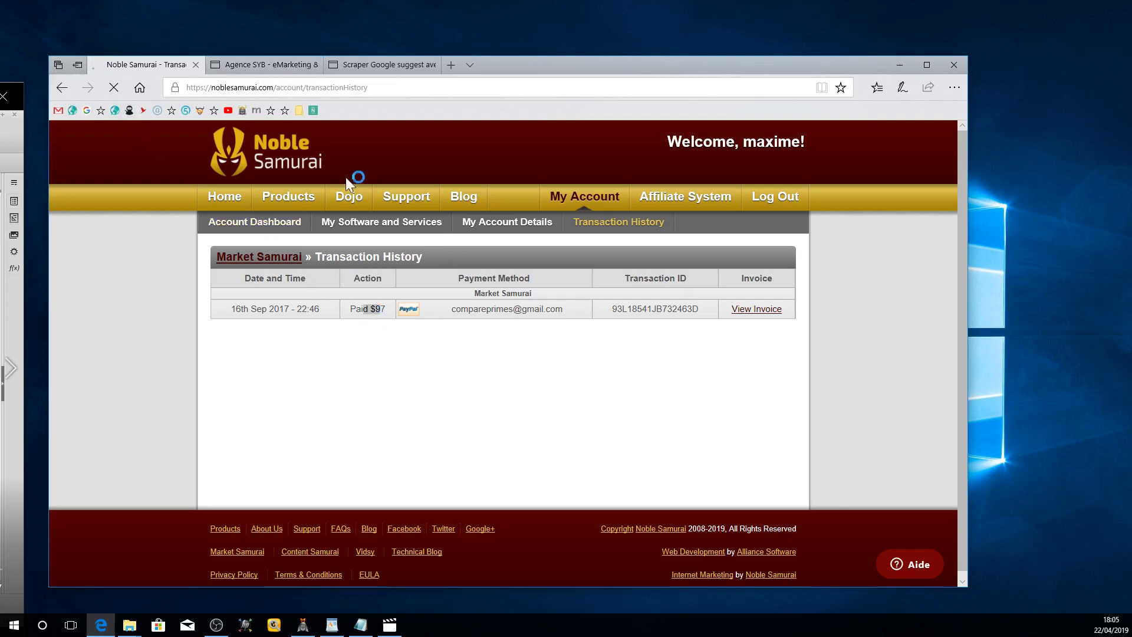
left_click(381, 221)
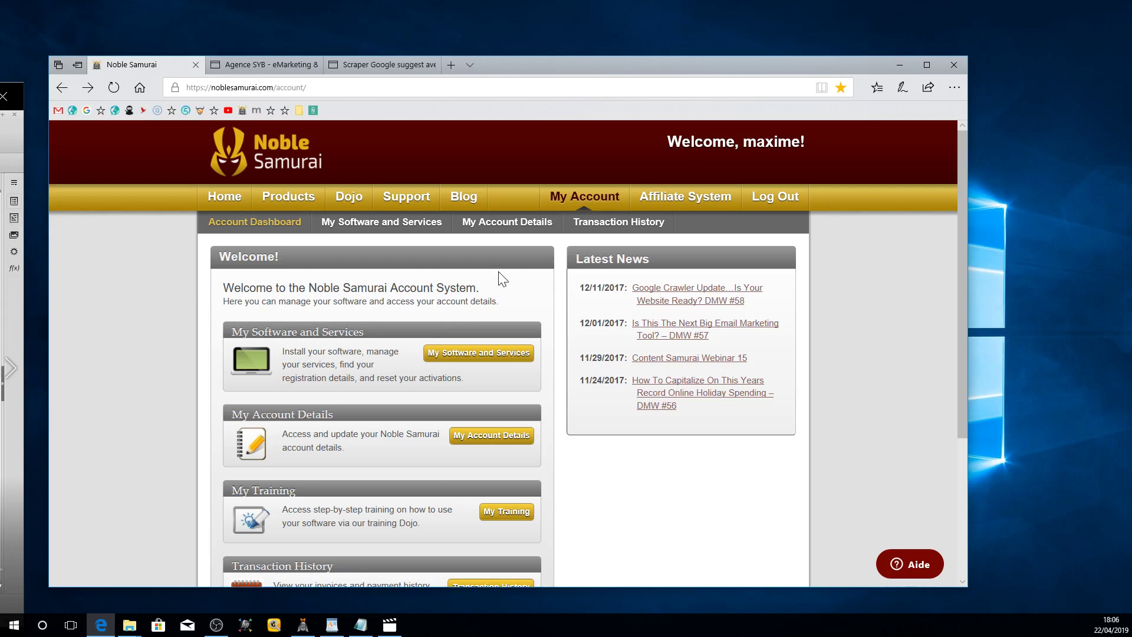
left_click(397, 226)
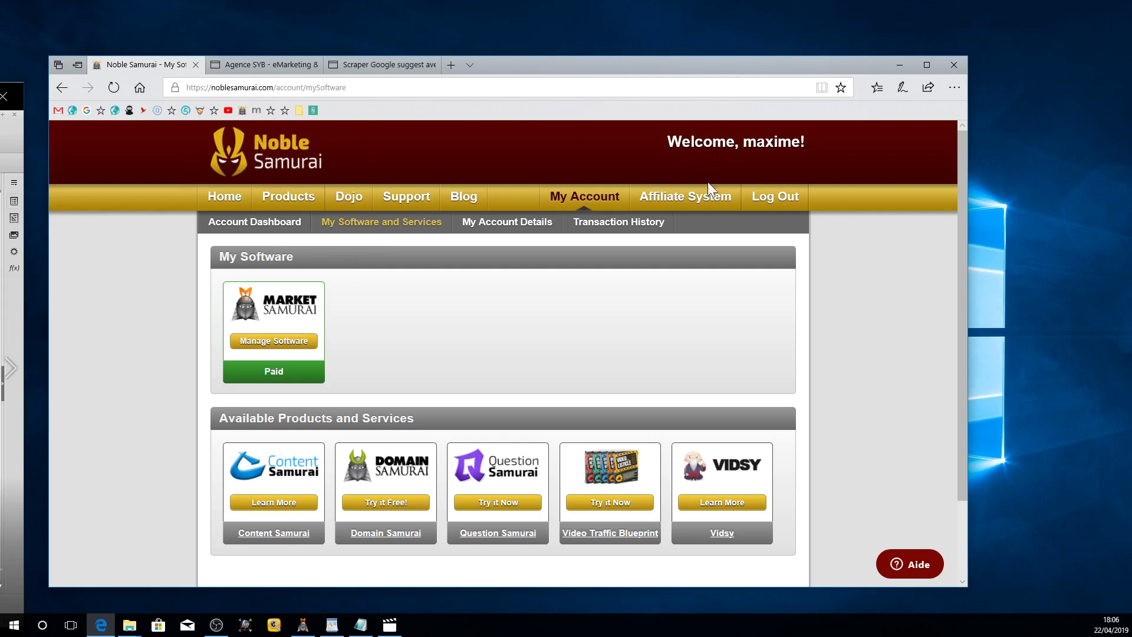
left_click(765, 196)
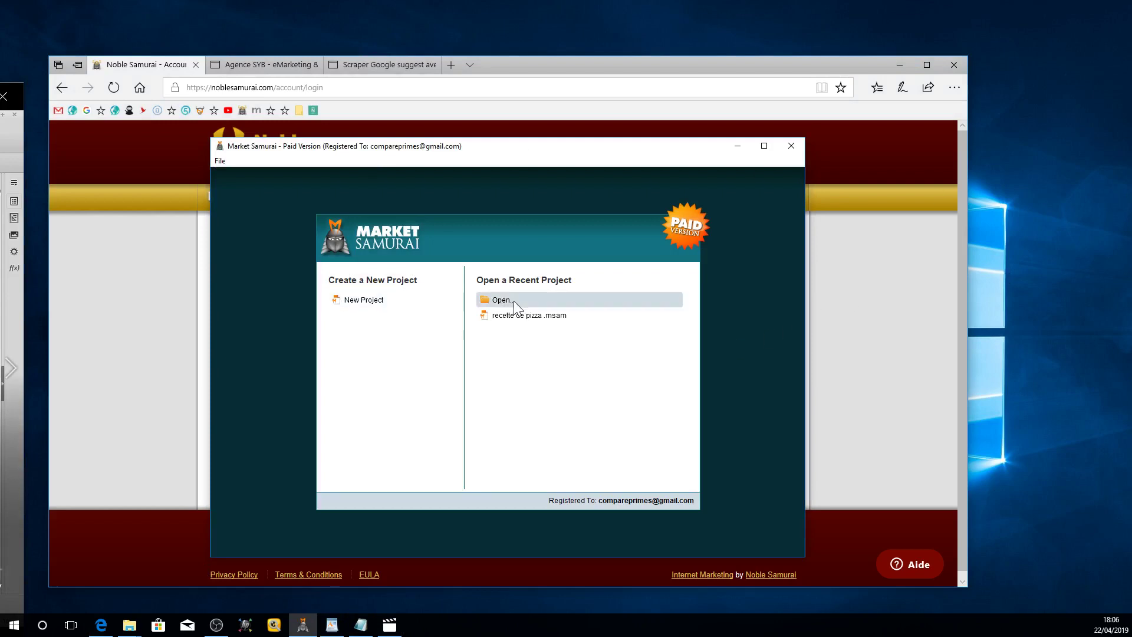
Step: In Market Samurai, create a new project with "recette tiramisu" as keyword and title, and French as the language
left_click(346, 300)
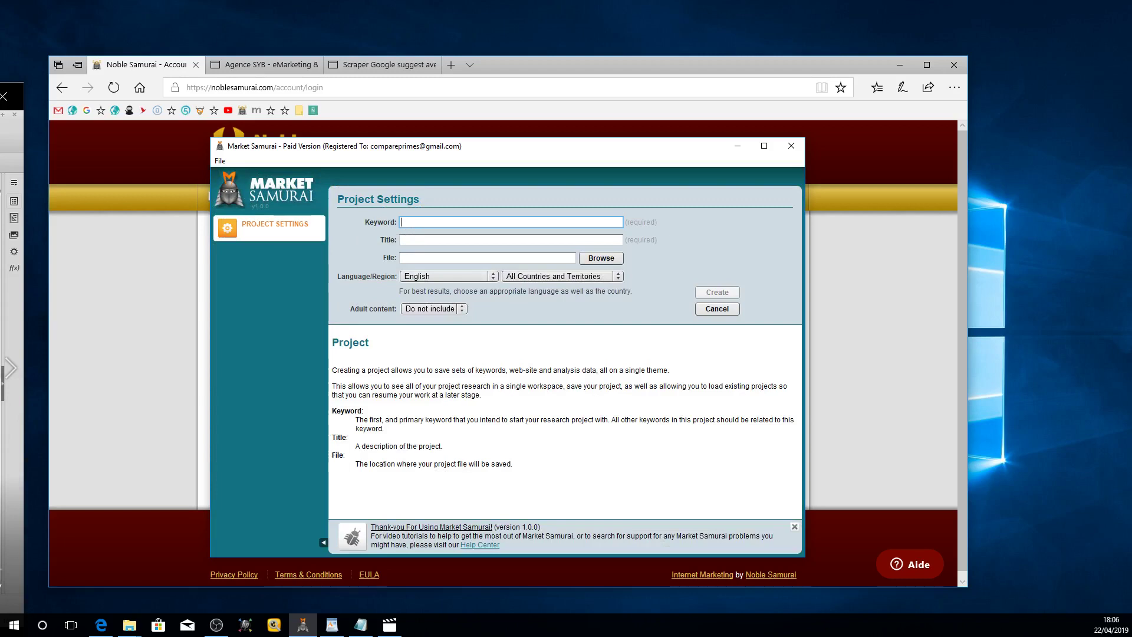
type("recette tiramisu")
left_click(417, 234)
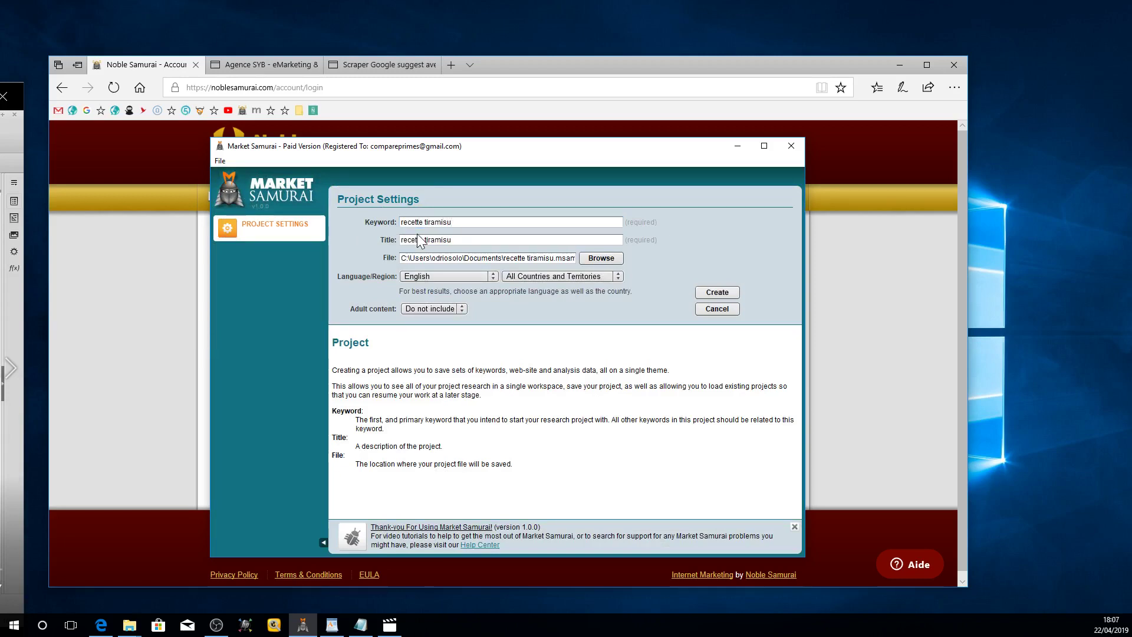
left_click(452, 277)
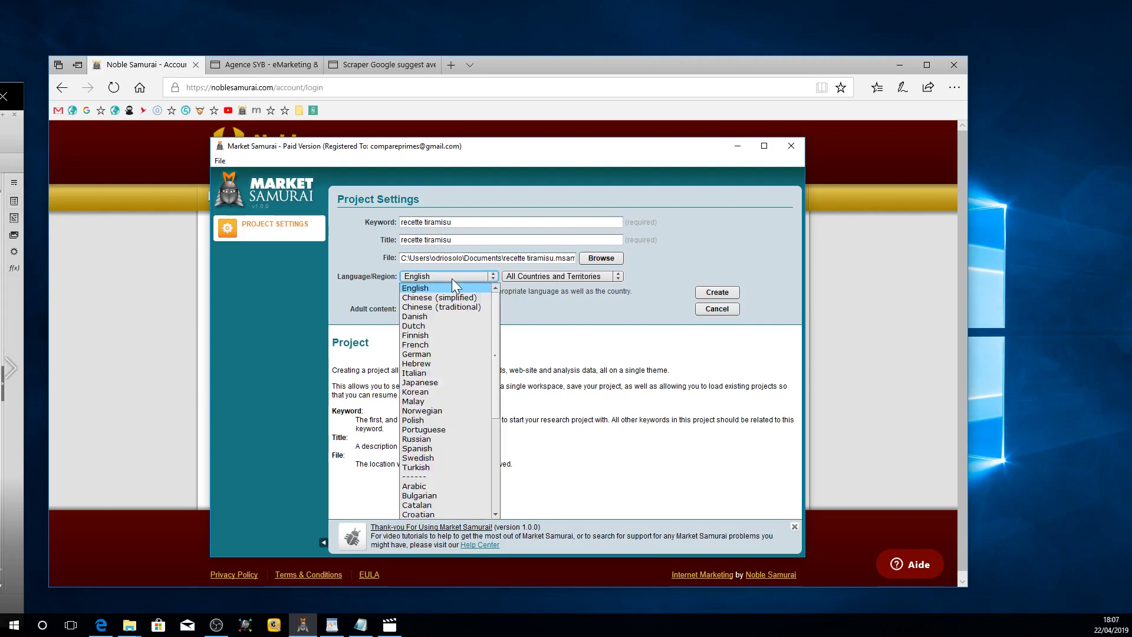
left_click(438, 344)
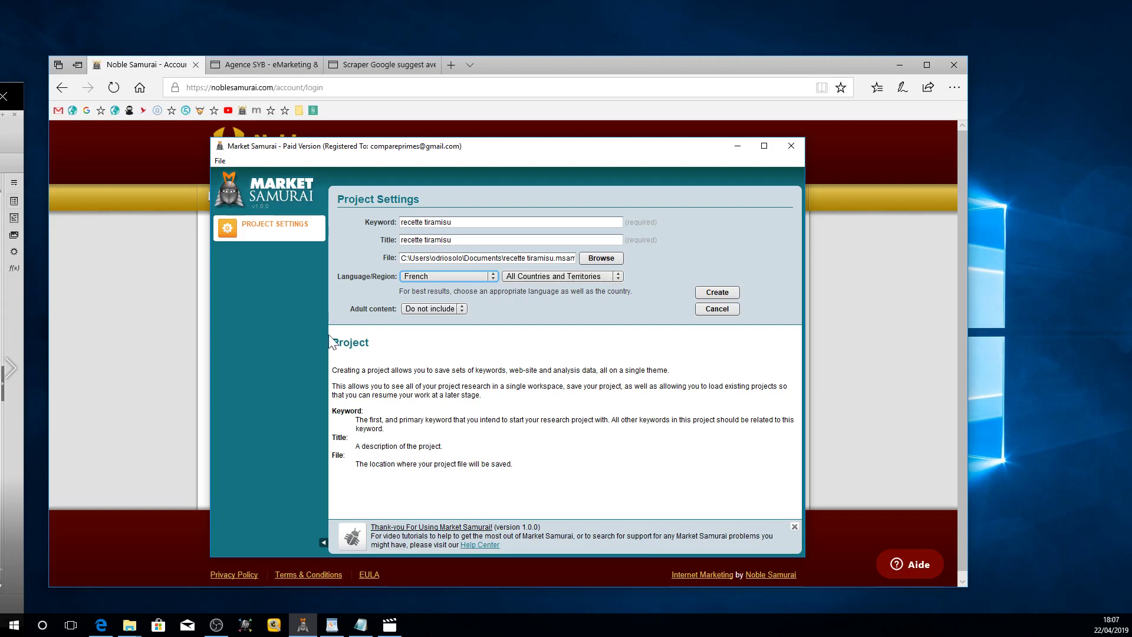
left_click(718, 292)
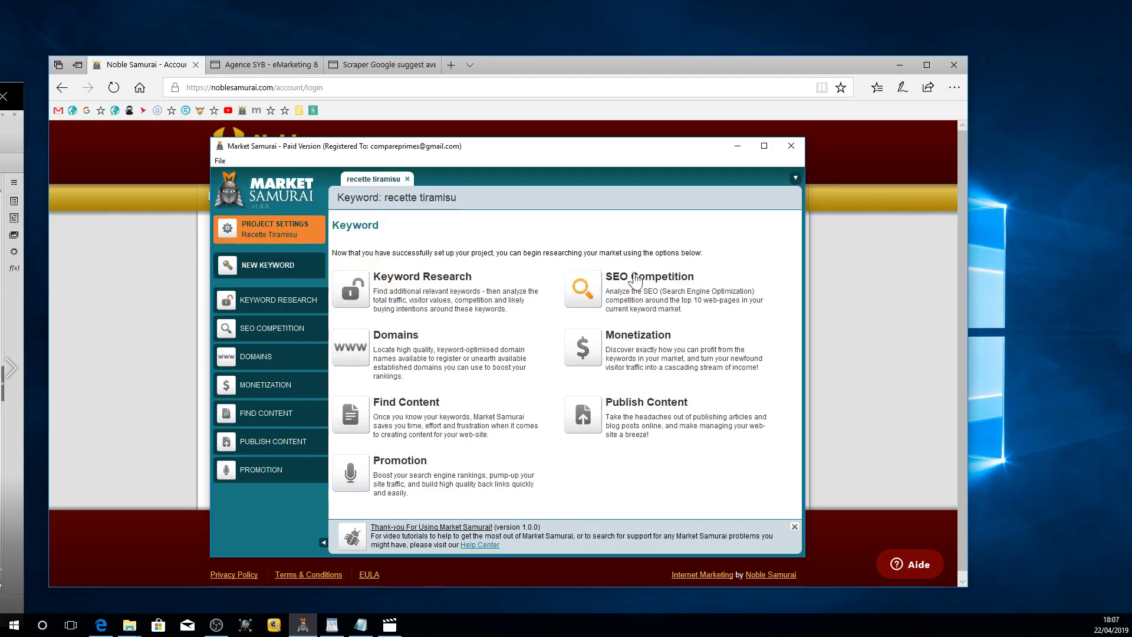
Step: Generate the SEO competition results for the keyword, excluding Domain Age, Index Count, Referring Domains - Domains and Keyword in URL
left_click(586, 291)
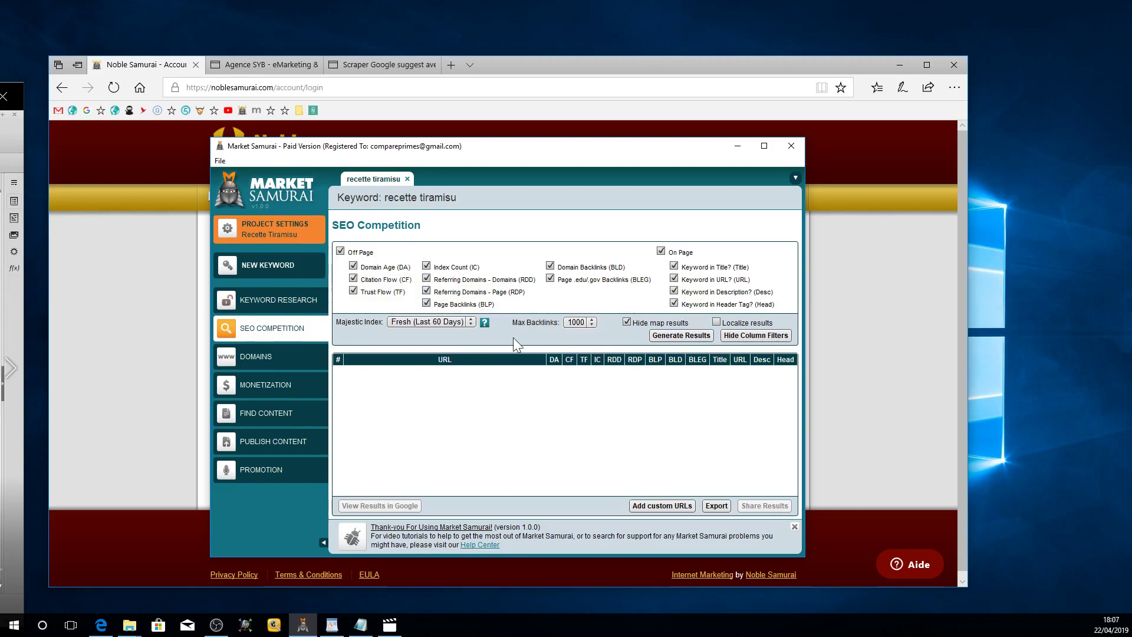
left_click(353, 266)
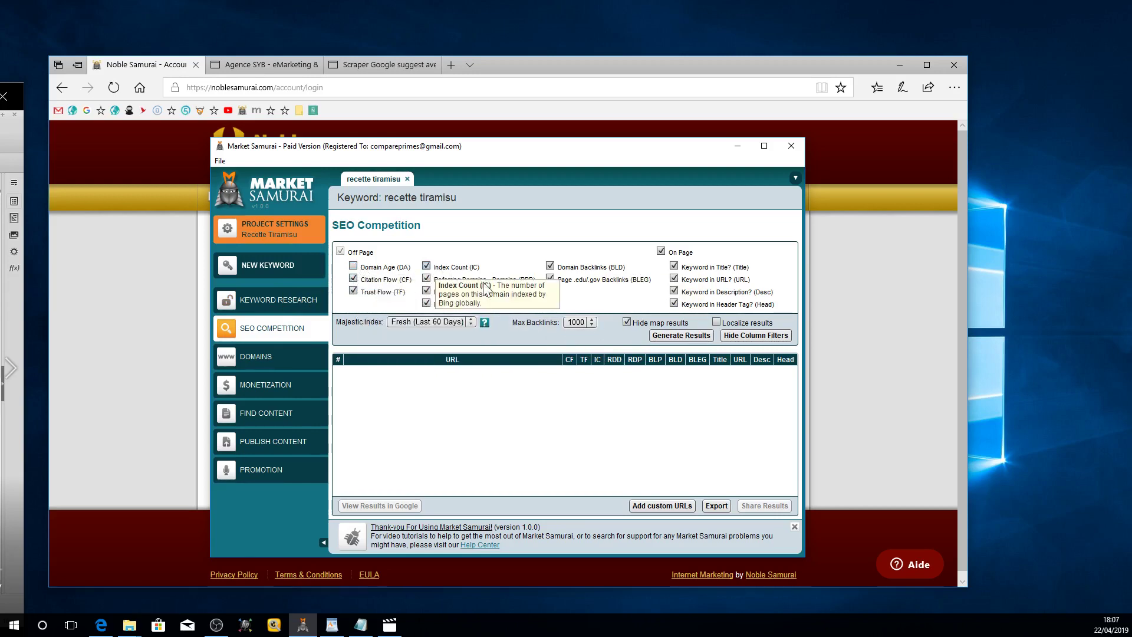
left_click(426, 266)
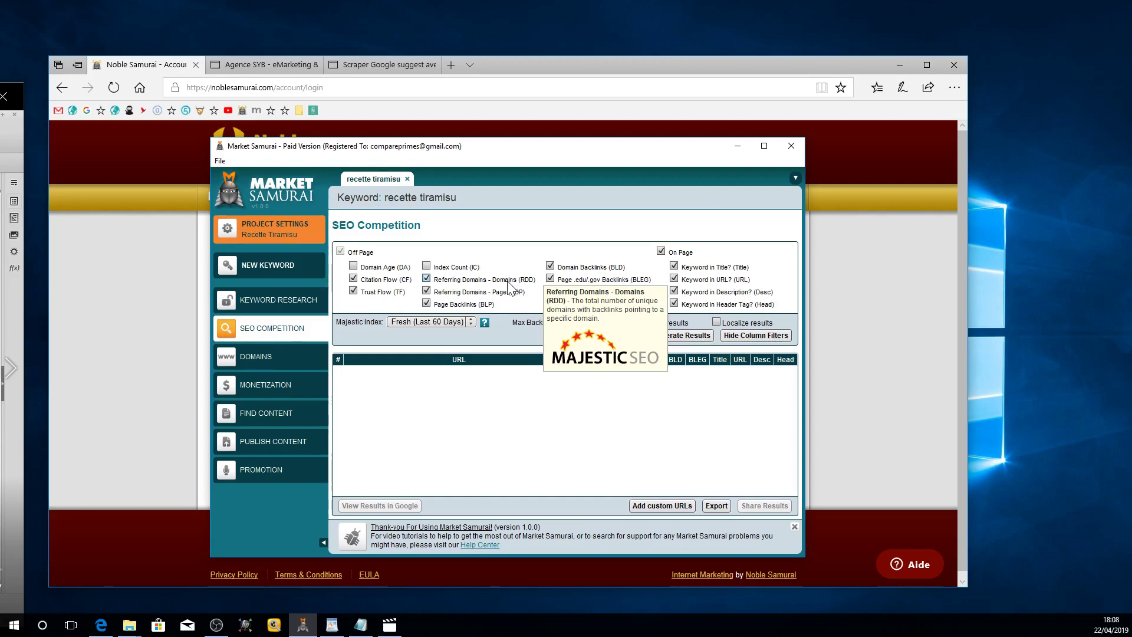
left_click(426, 279)
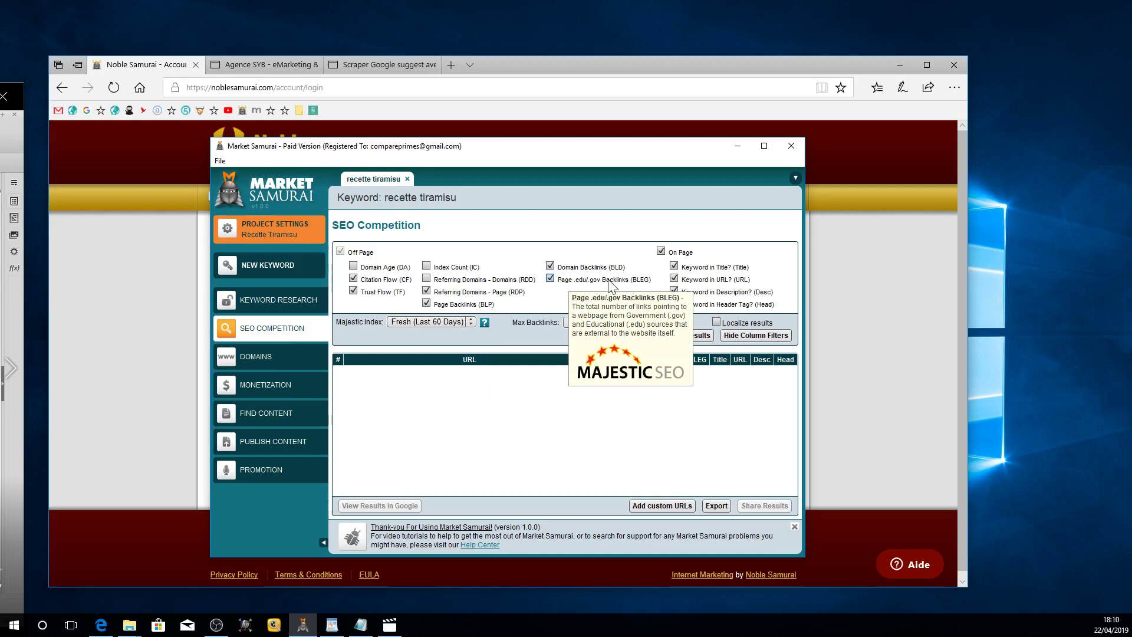
left_click(674, 279)
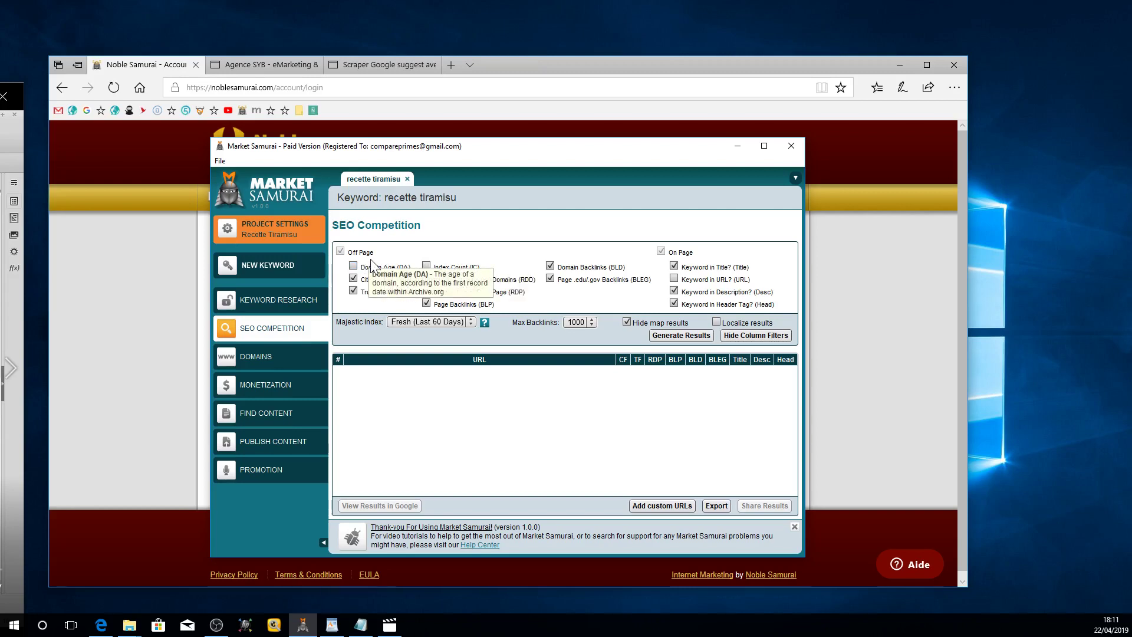
left_click(674, 291)
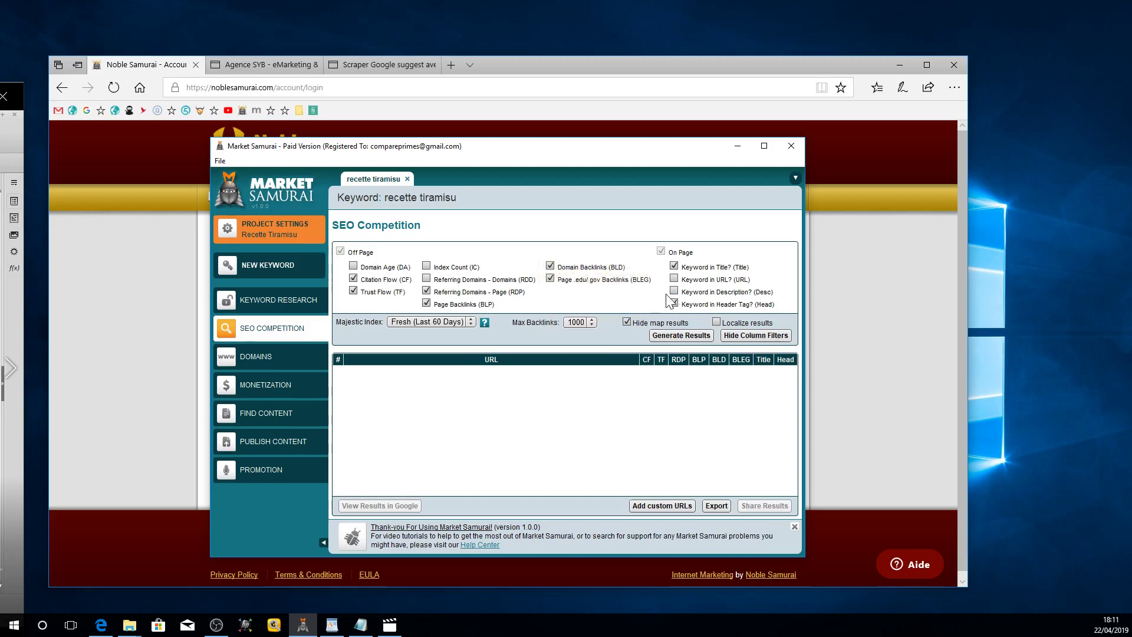
left_click(674, 291)
left_click(686, 335)
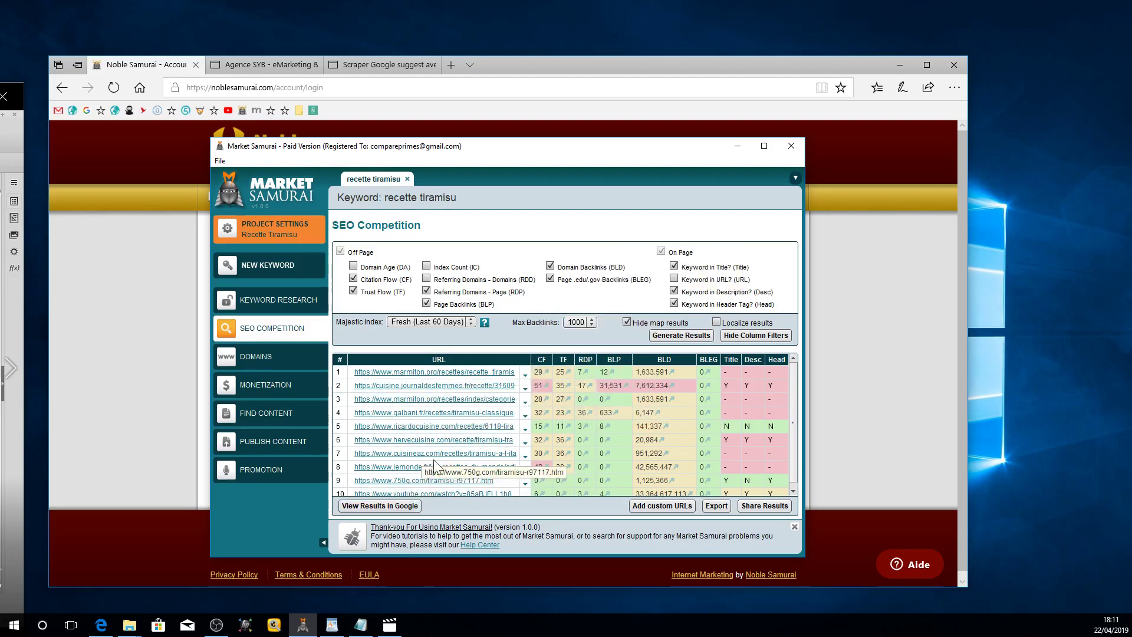
Step: Examine the citation flow, trust flow and backlink metrics of the ten ranking pages, especially the ricardocuisine.com result
scroll(448, 466, "down", 1)
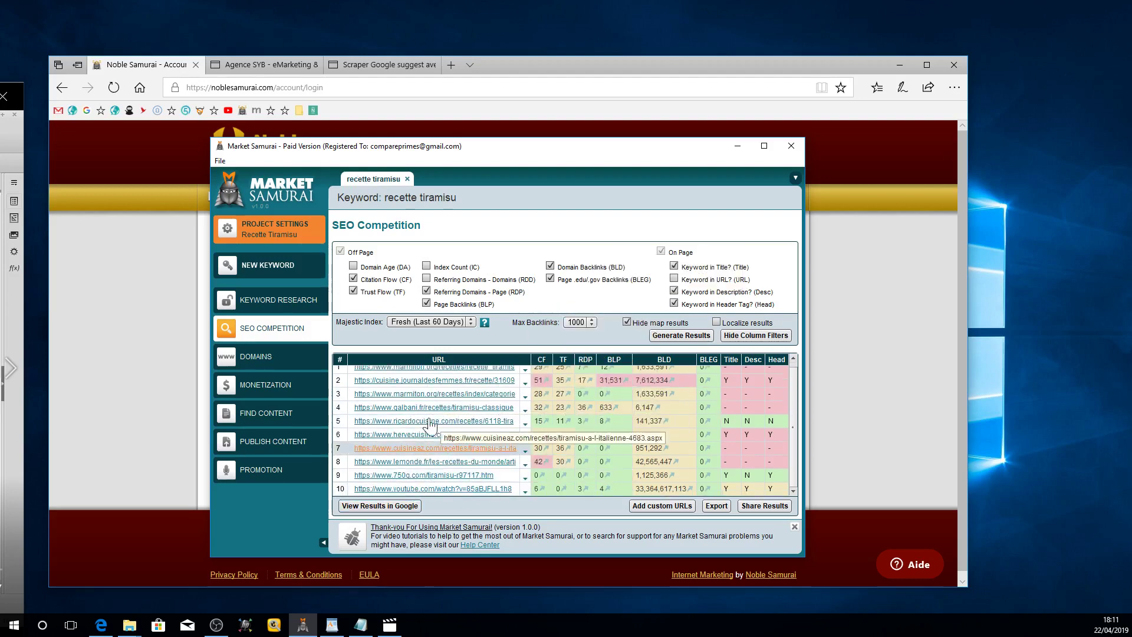
scroll(407, 412, "up", 1)
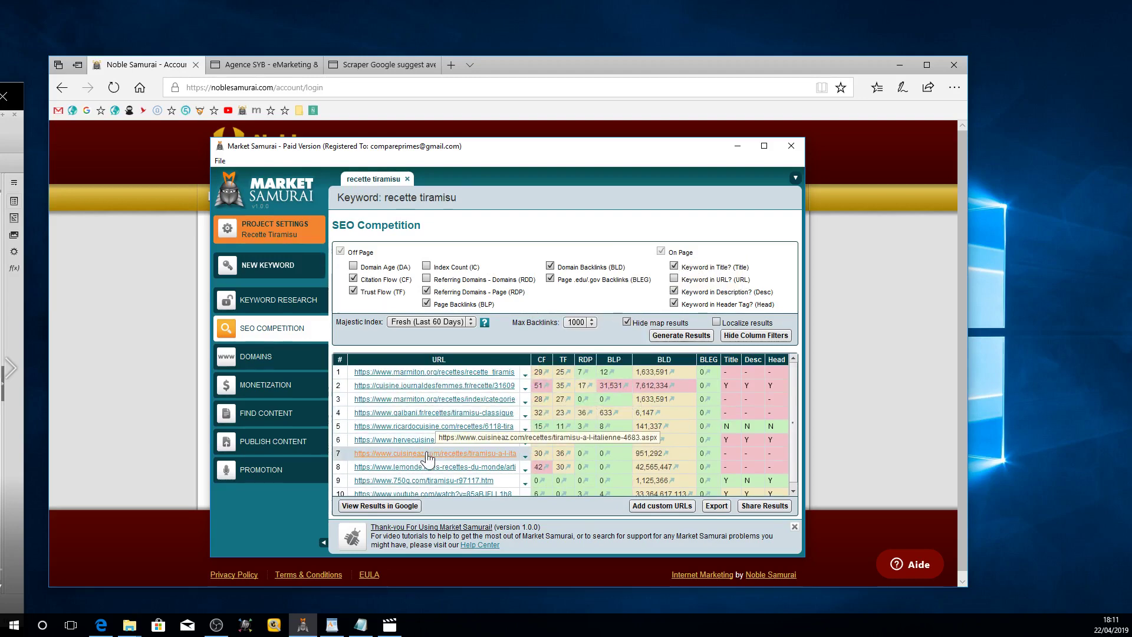
scroll(407, 397, "down", 1)
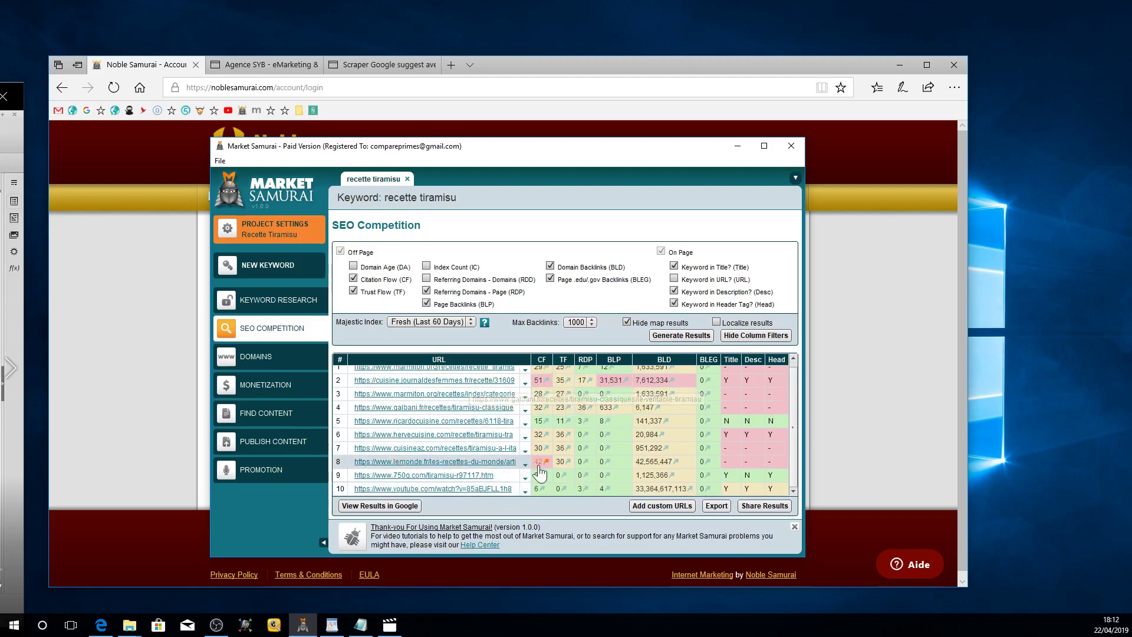
scroll(501, 407, "up", 1)
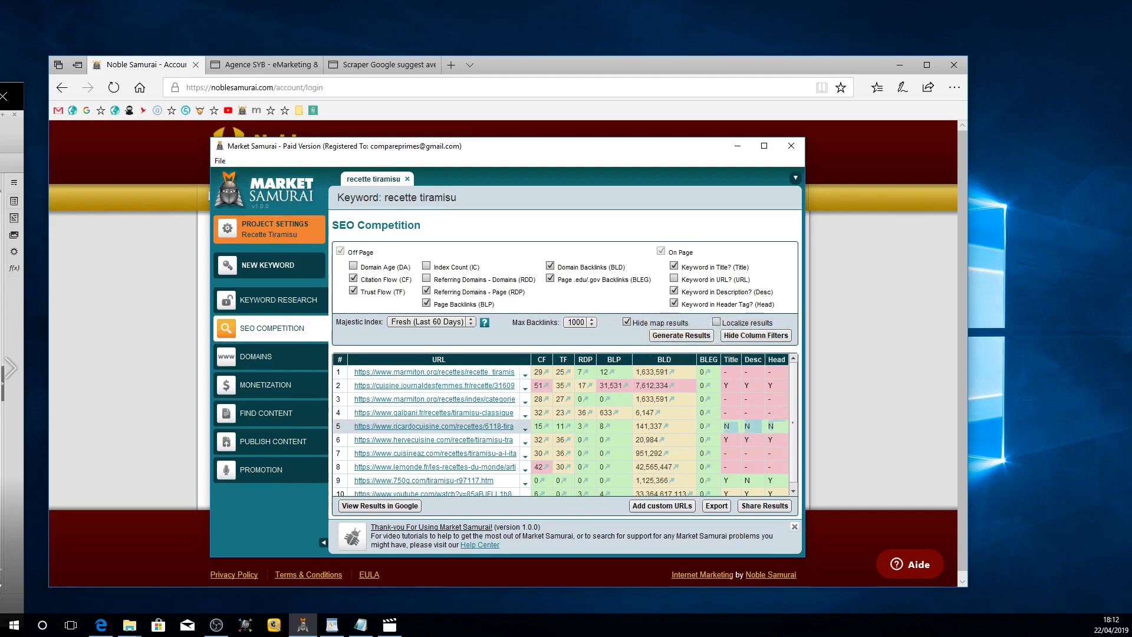
left_click_drag(778, 431, 352, 429)
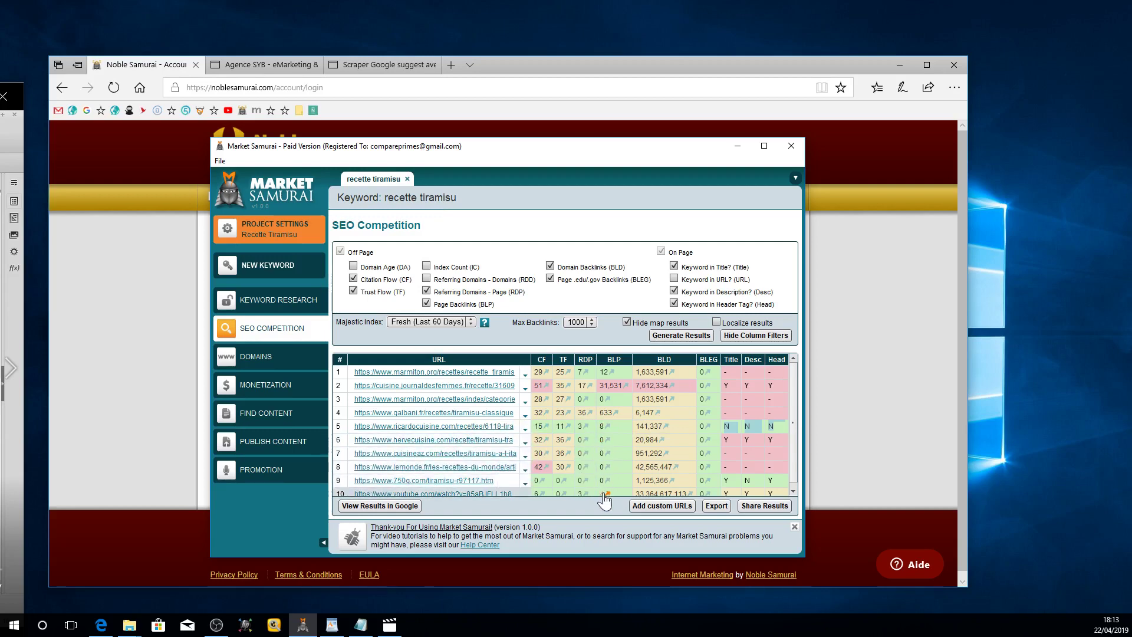
scroll(602, 490, "down", 1)
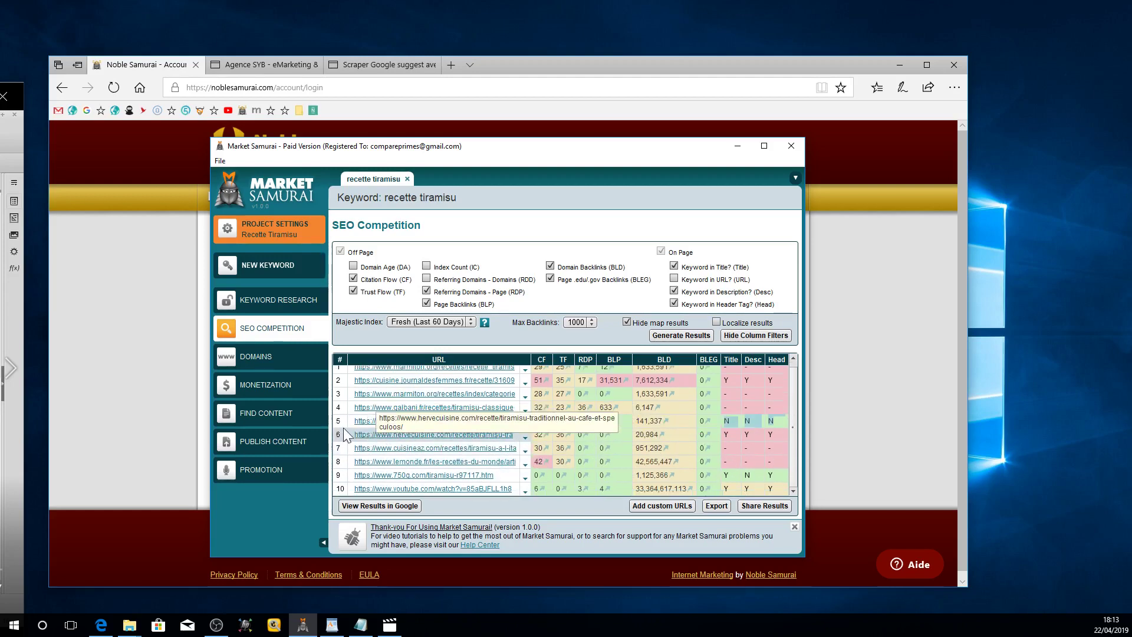
scroll(597, 451, "up", 1)
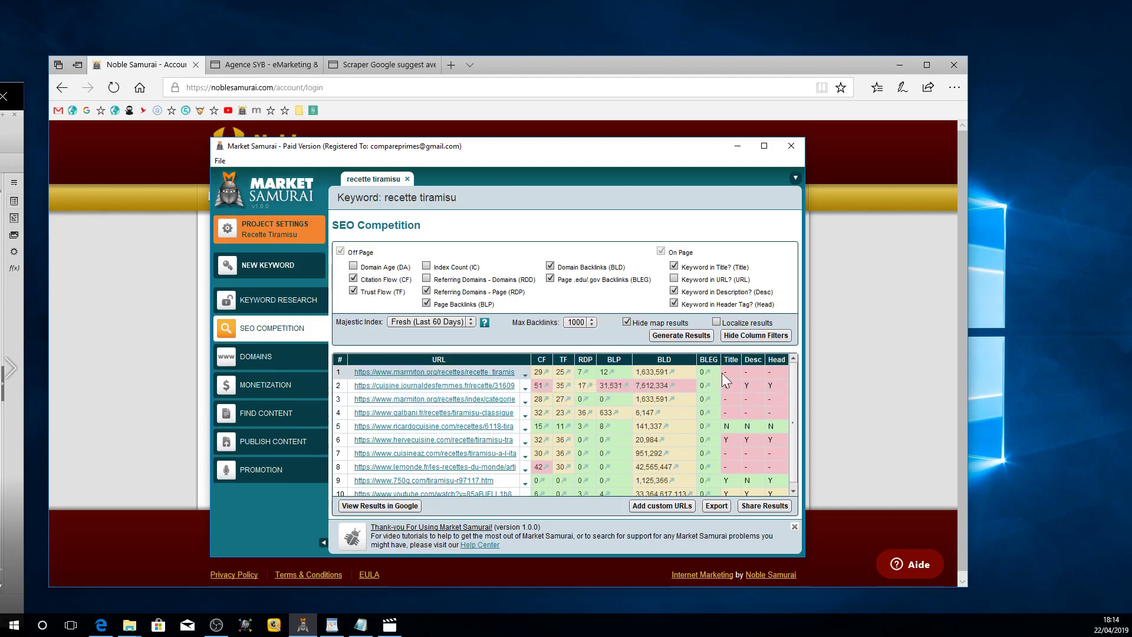
Step: Examine the Title and Desc keyword indicators for the first marmiton.org result
left_click_drag(721, 373, 754, 372)
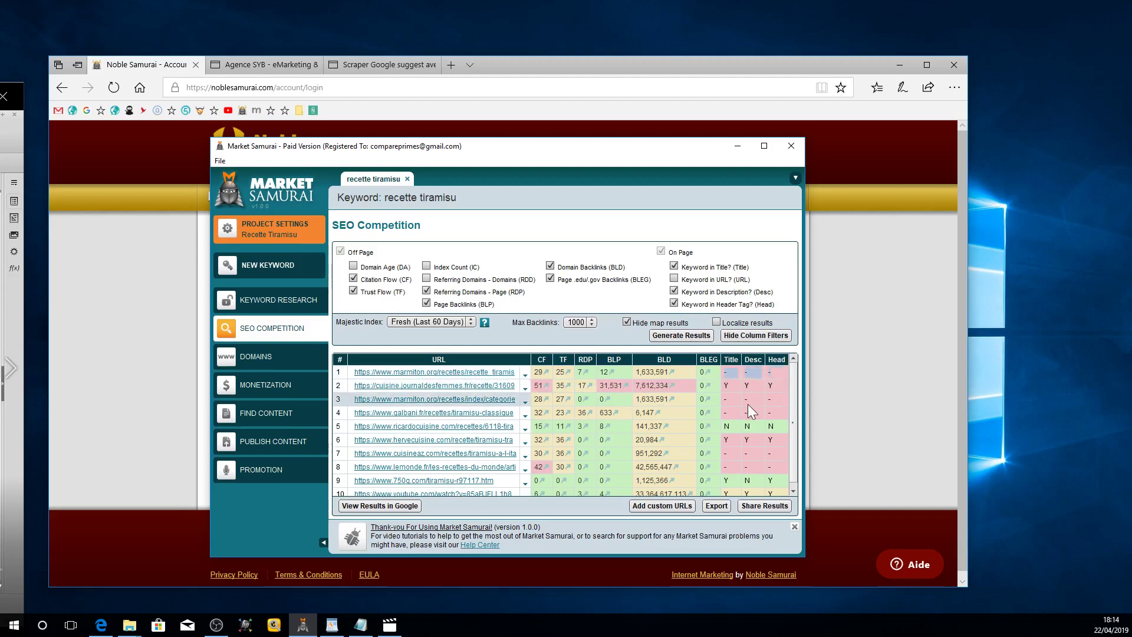
left_click(730, 373)
left_click_drag(730, 373, 754, 373)
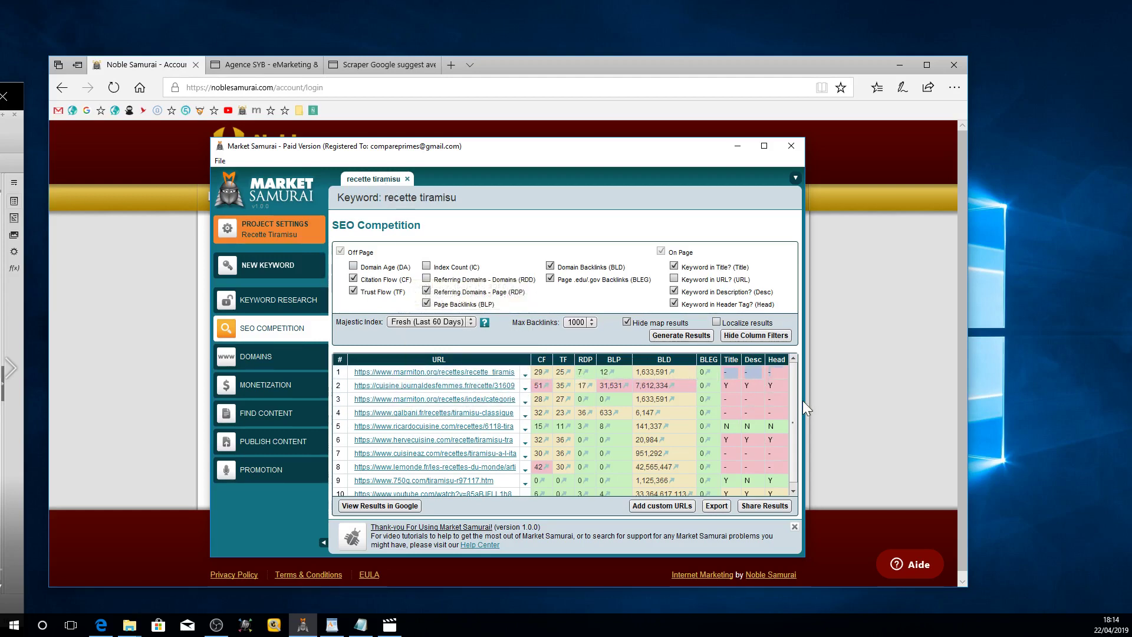
left_click(728, 369)
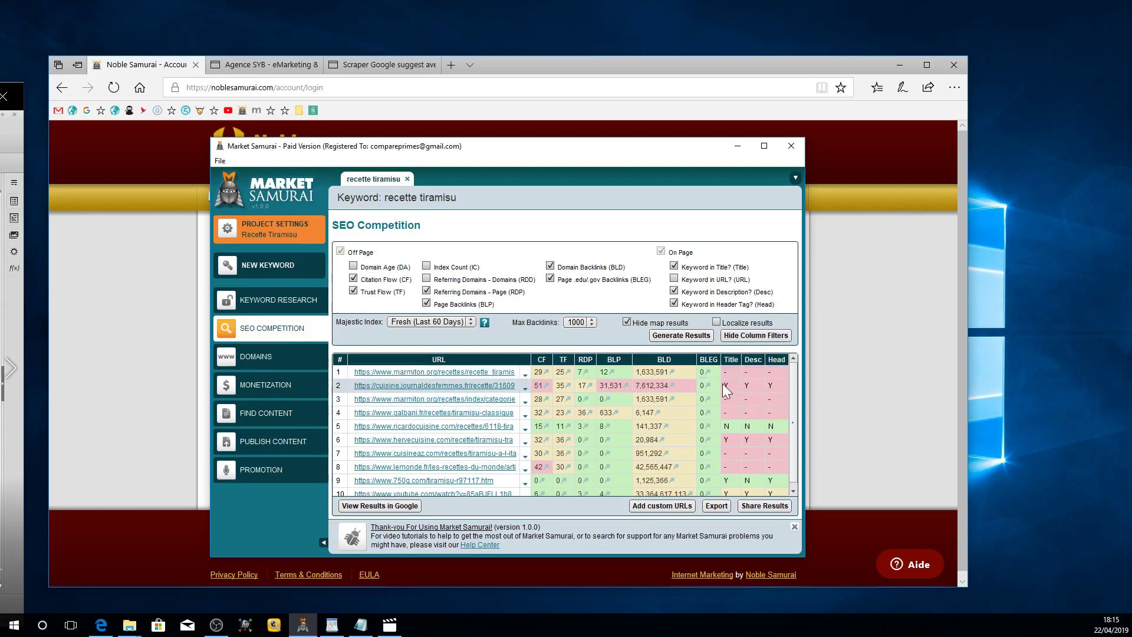
Step: Move the Market Samurai window higher on the desktop and view the backlink analysis options of the first marmiton.org result
left_click_drag(473, 157, 445, 92)
scroll(533, 362, "down", 1)
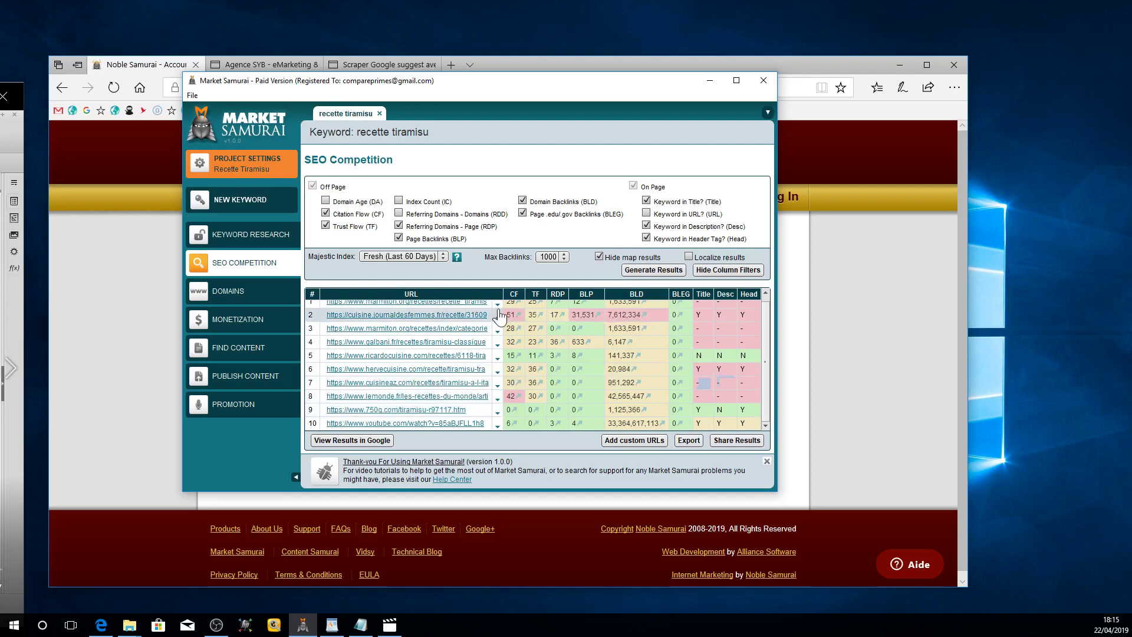
scroll(407, 372, "up", 1)
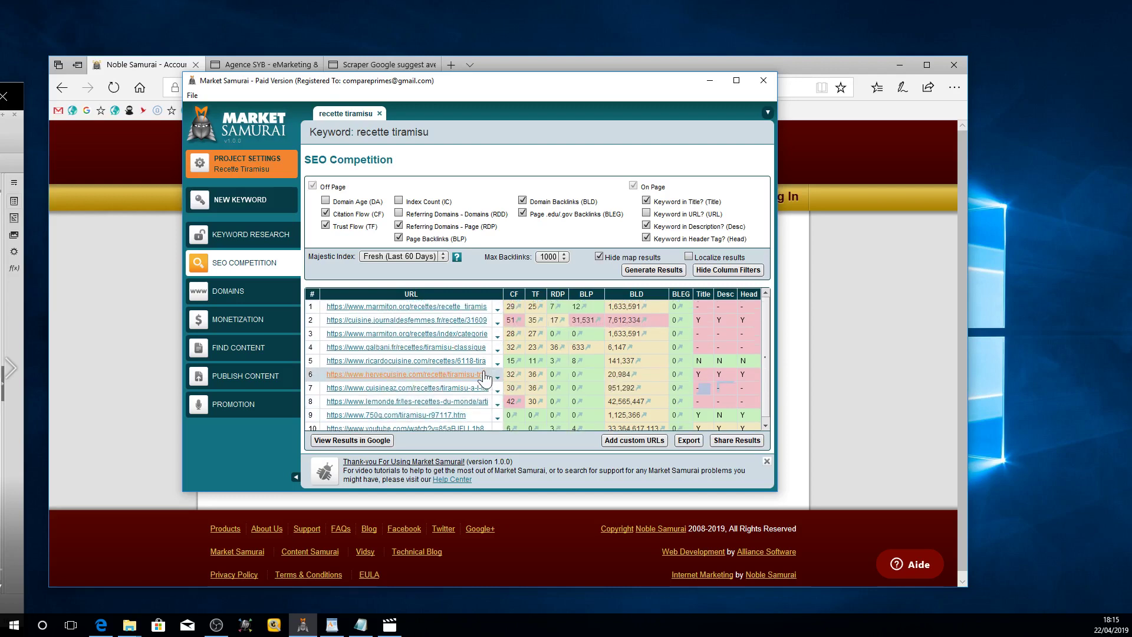
left_click(498, 308)
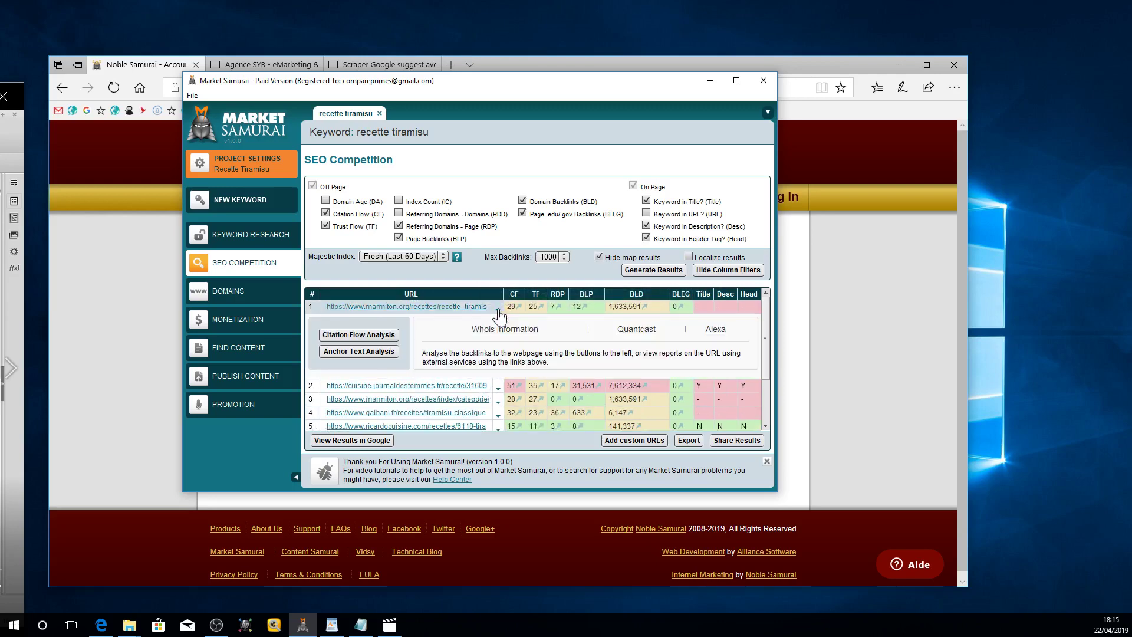
left_click(498, 403)
left_click(498, 403)
left_click(499, 310)
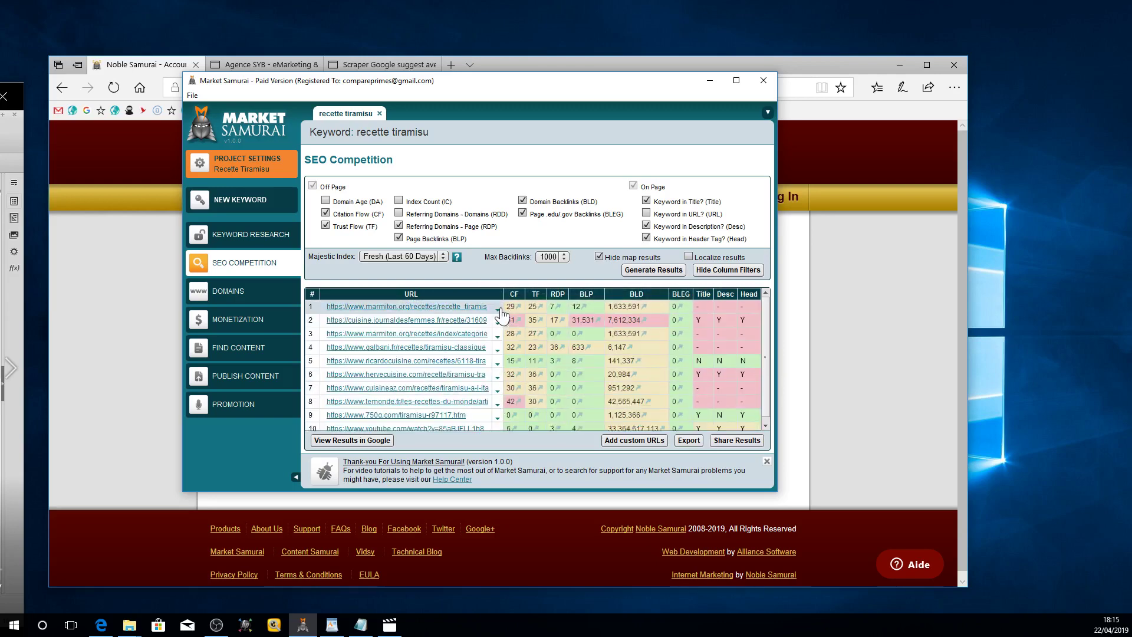
Step: Check the Citation Flow and Anchor Text analyses for the 750g.com tiramisu page
scroll(510, 401, "down", 1)
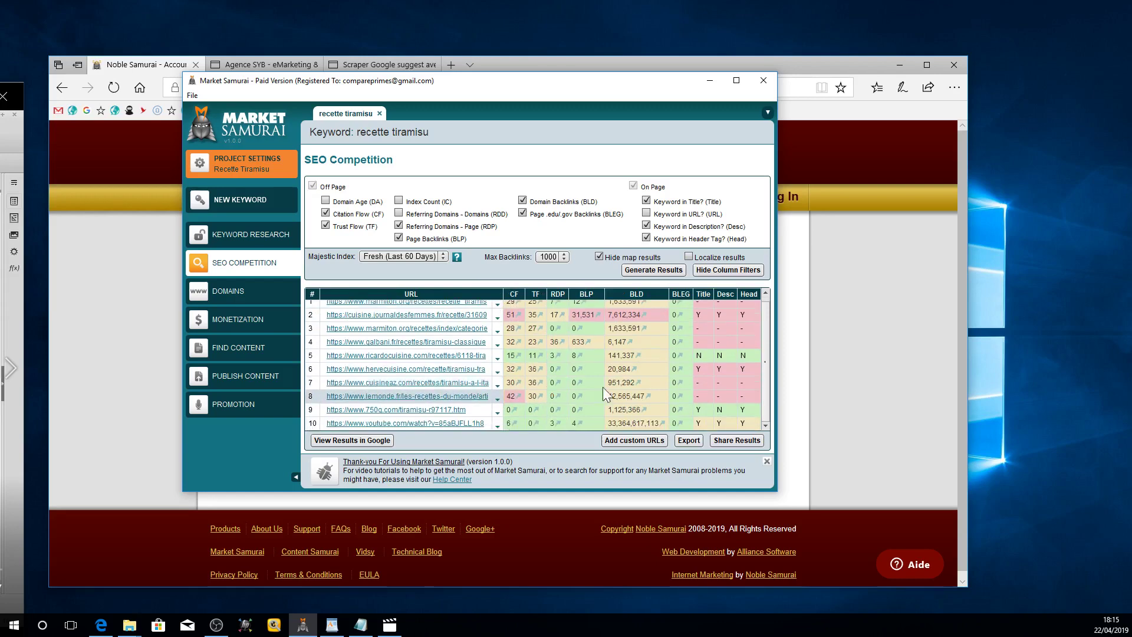
left_click(498, 414)
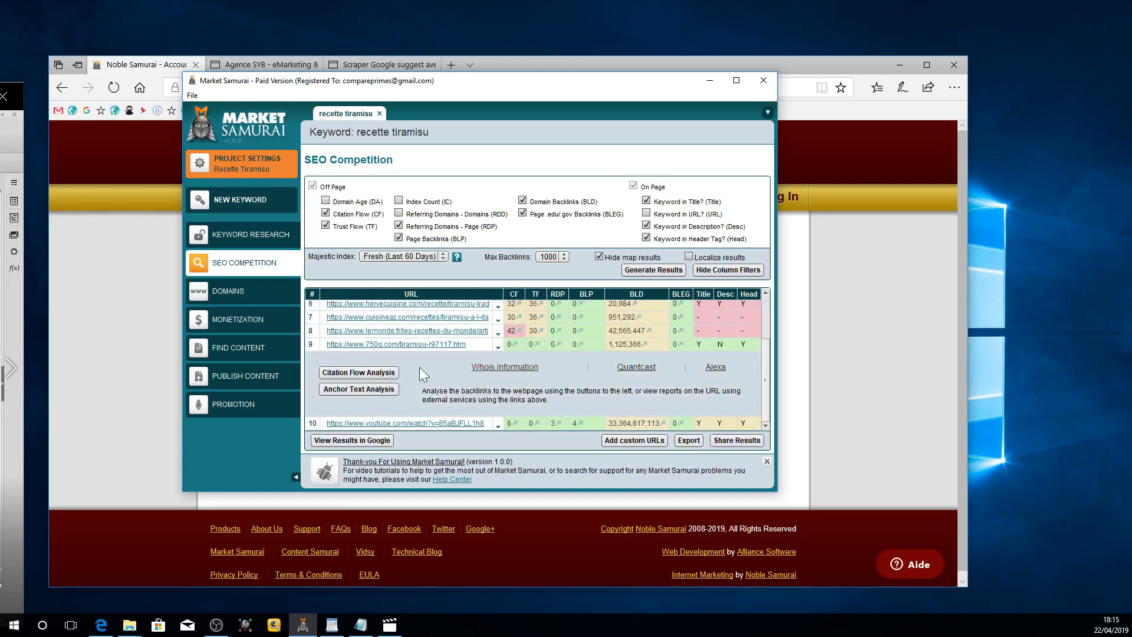
left_click(371, 373)
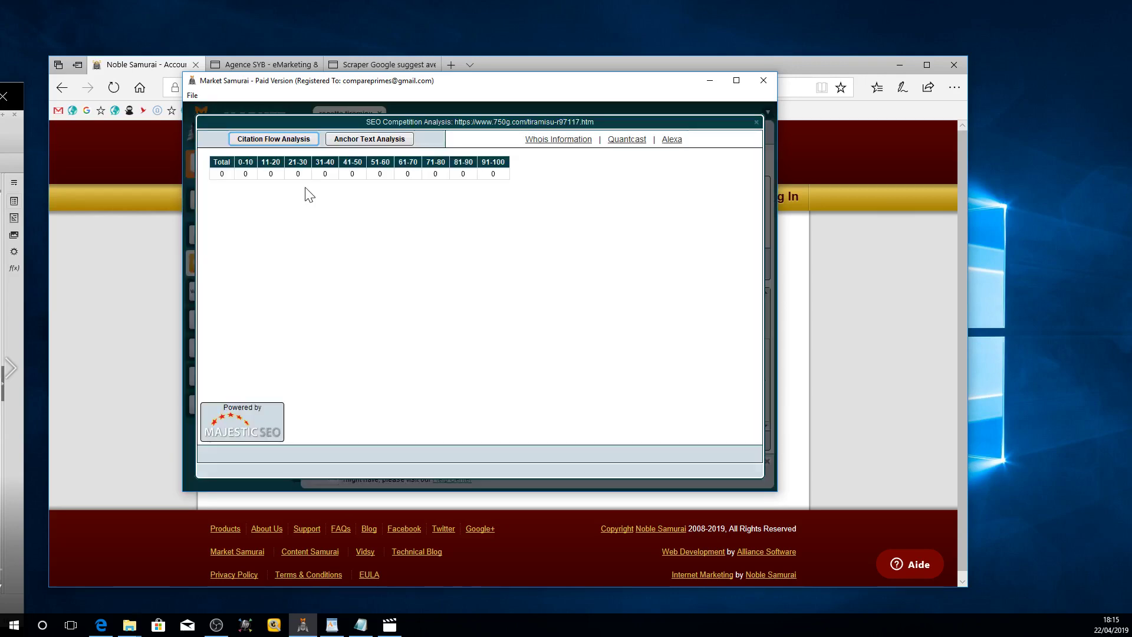
left_click(352, 142)
left_click(277, 142)
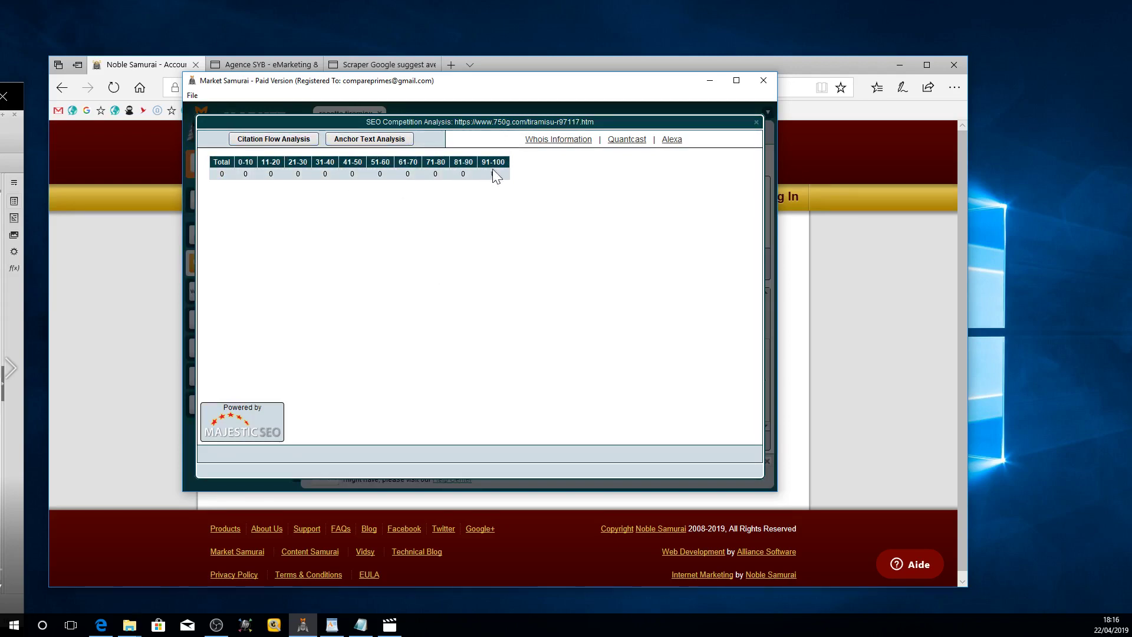
Step: Close the 750g.com analysis and check the Citation Flow Analysis of the youtube.com result's backlinks
left_click(757, 123)
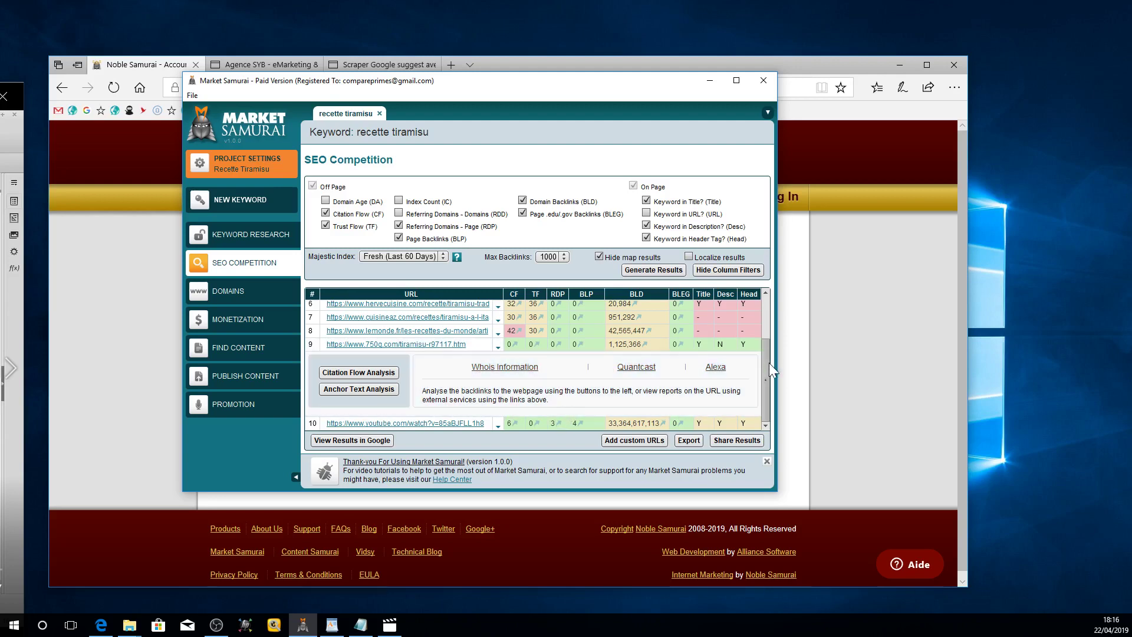
left_click(498, 347)
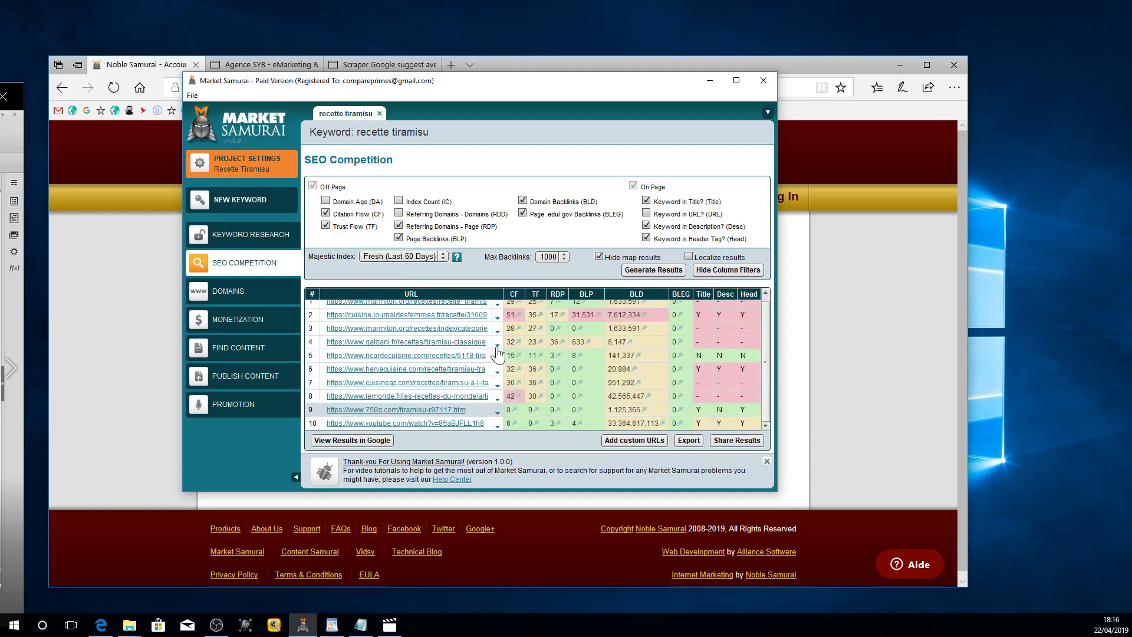
left_click(499, 425)
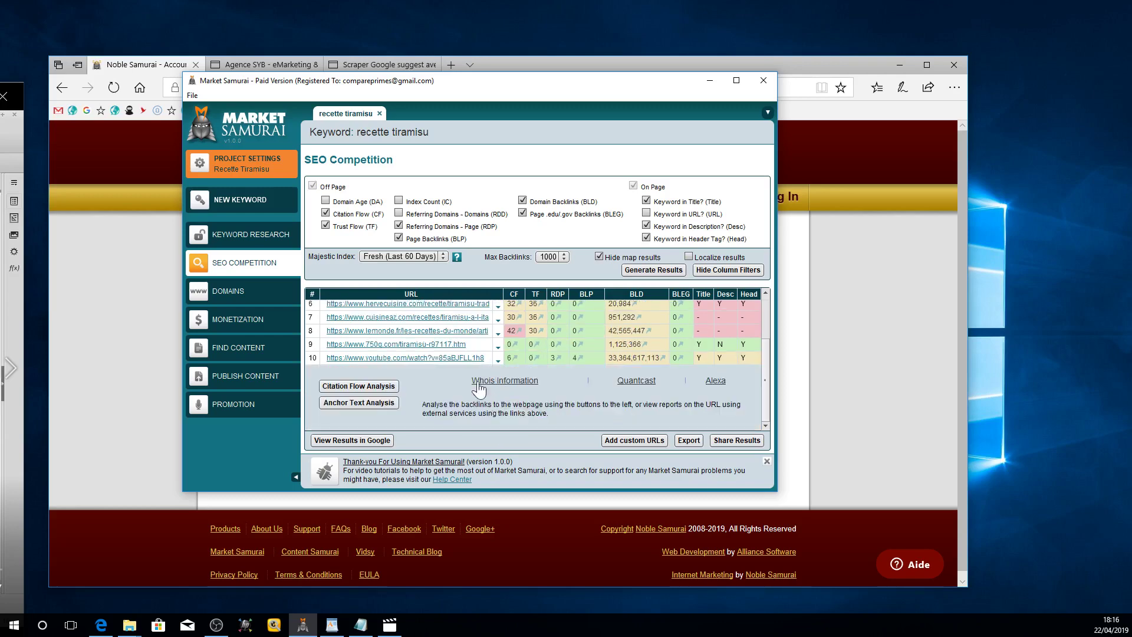
left_click(359, 385)
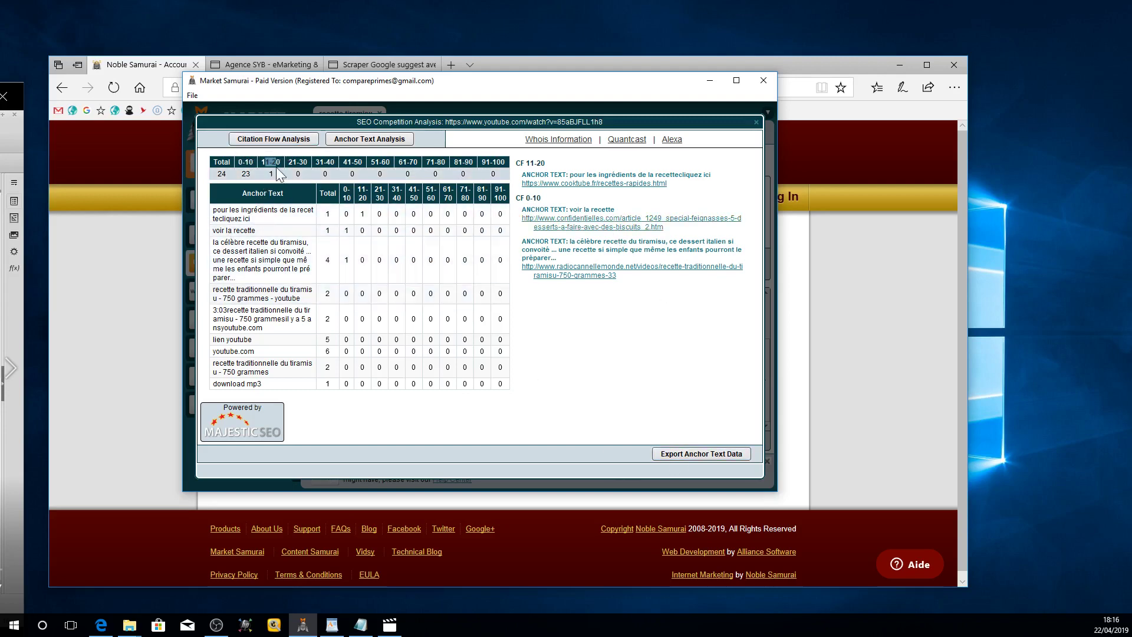
left_click(755, 124)
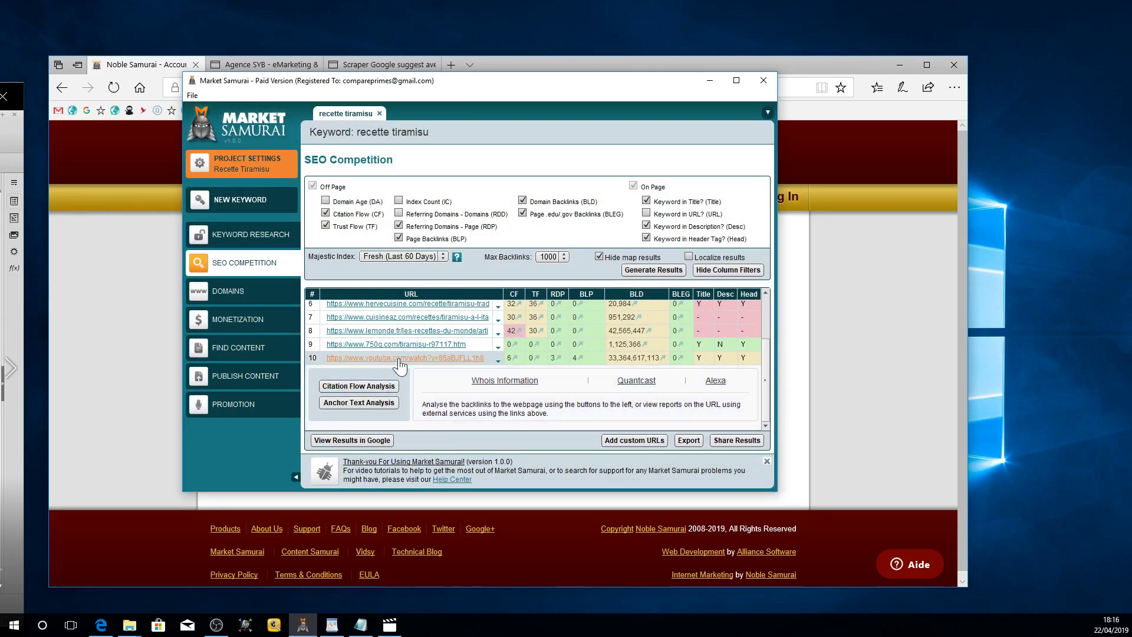
left_click(498, 361)
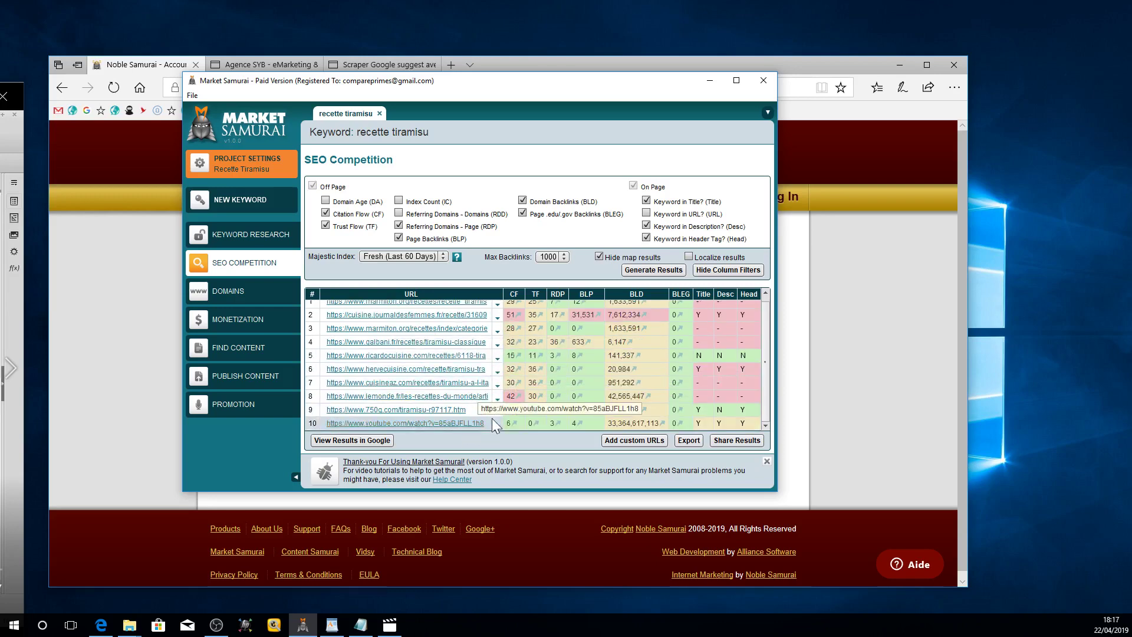
Step: Reopen the youtube.com backlink analysis and read the anchor texts and linking pages in its CF 11-20 and CF 0-10 groups
left_click(498, 425)
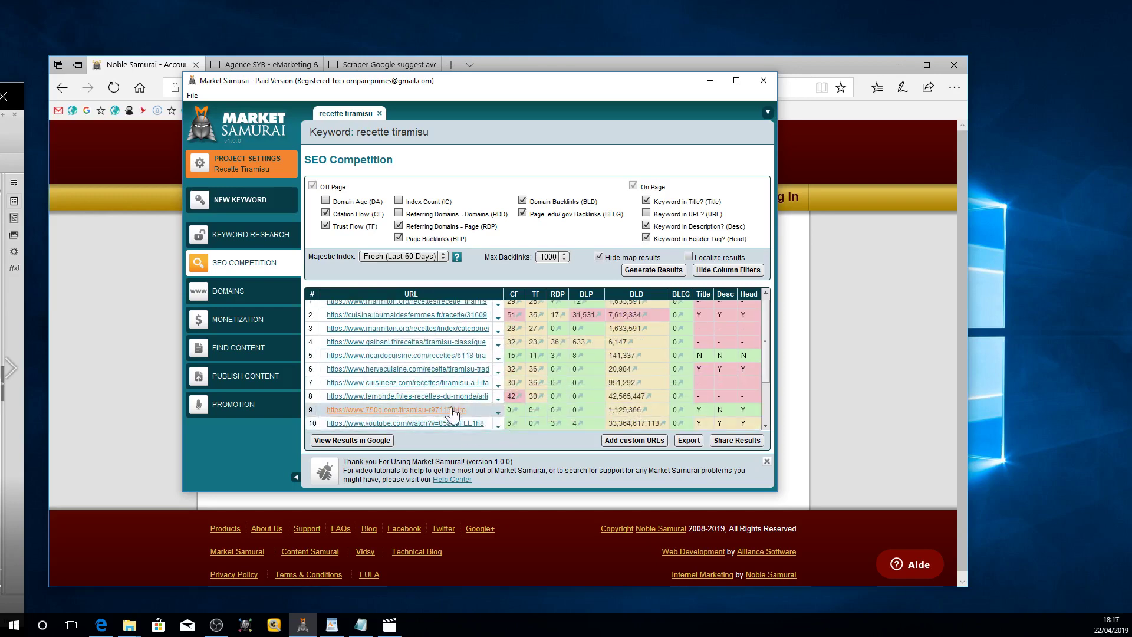
left_click(381, 386)
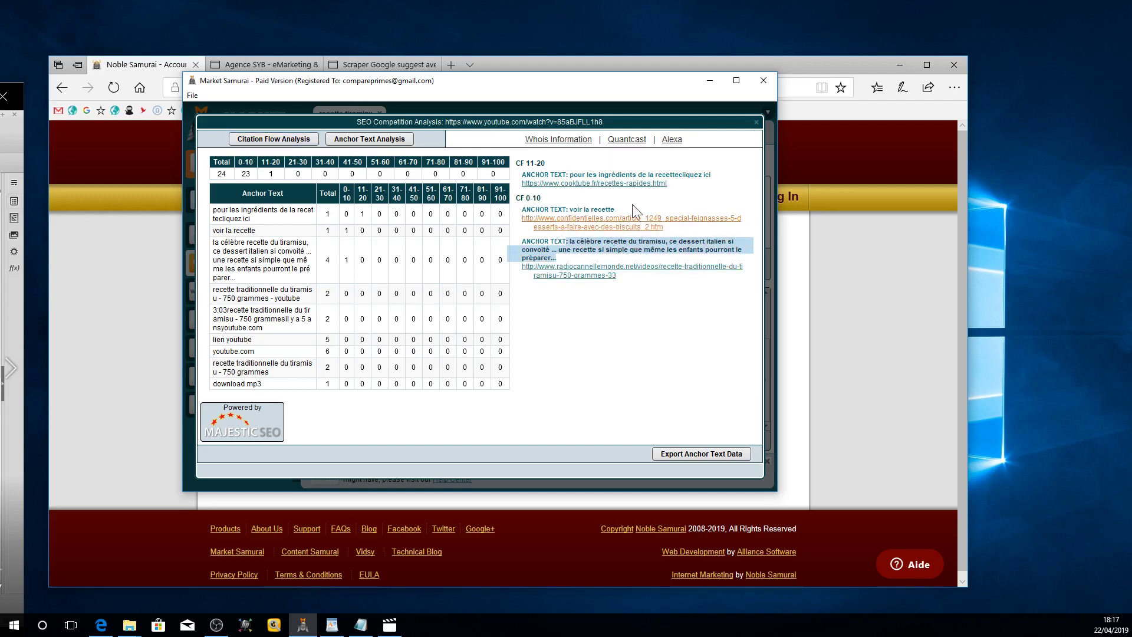
double_click(602, 210)
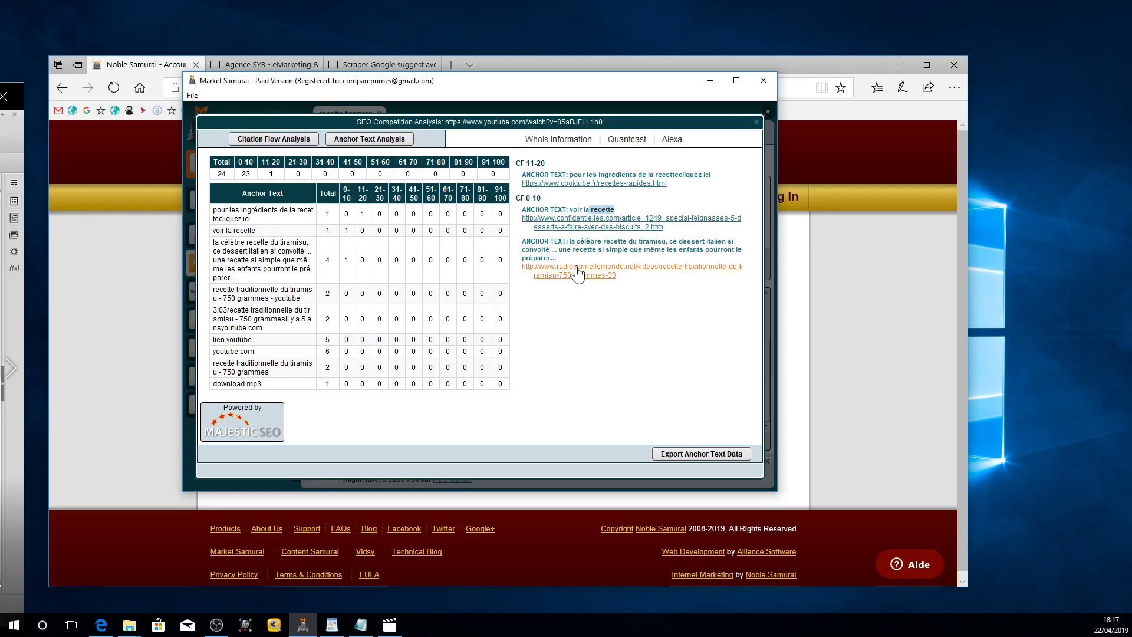
left_click(593, 307)
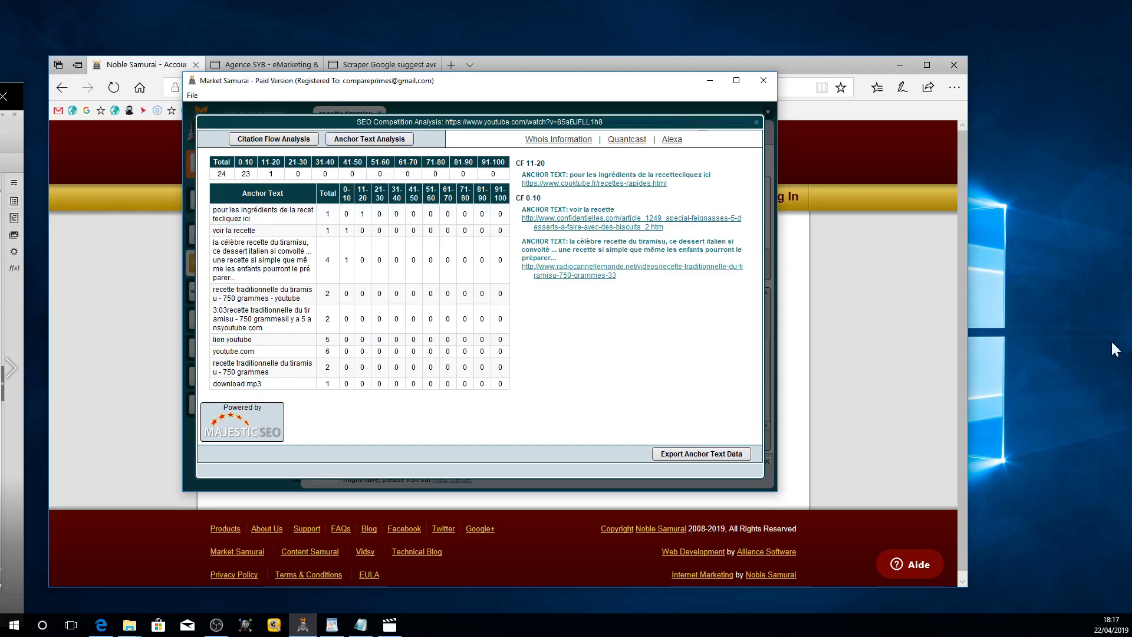
left_click(755, 124)
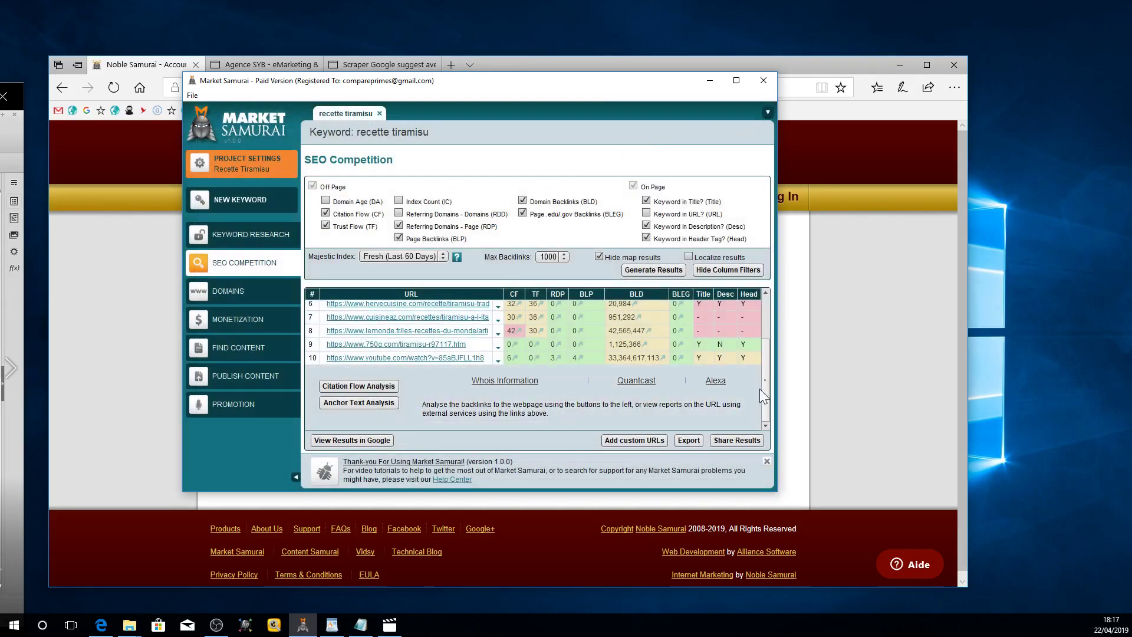
left_click(498, 361)
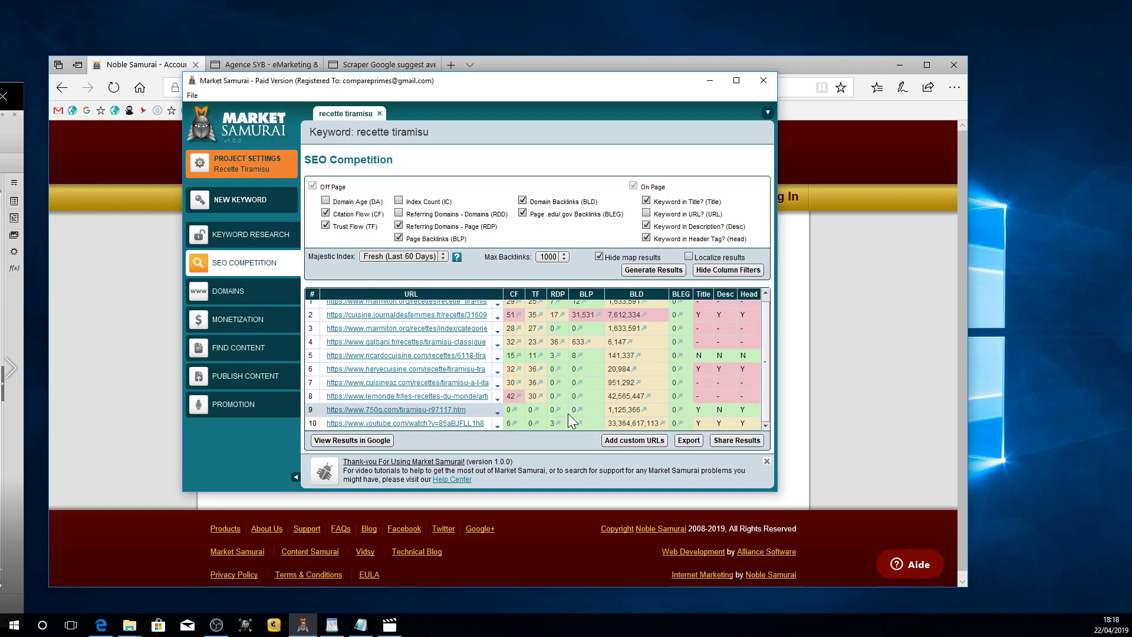
Step: Recheck the backlink analysis of the 750g.com tiramisu page, including its Citation Flow distribution, and collapse its details
scroll(581, 378, "up", 1)
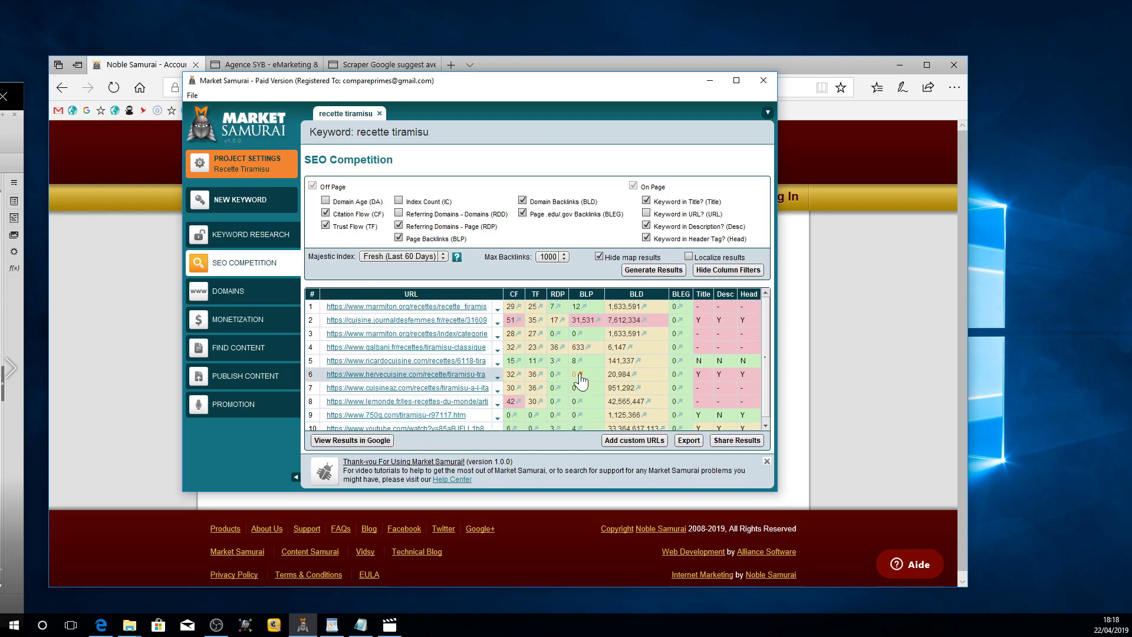
scroll(655, 360, "down", 1)
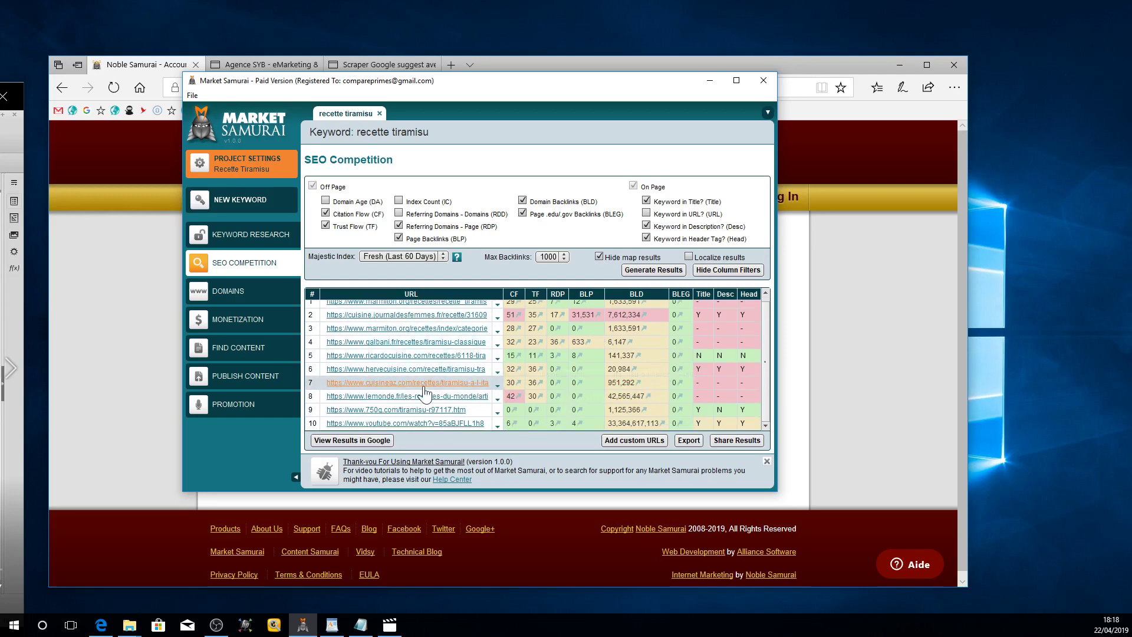
left_click(497, 412)
left_click(372, 390)
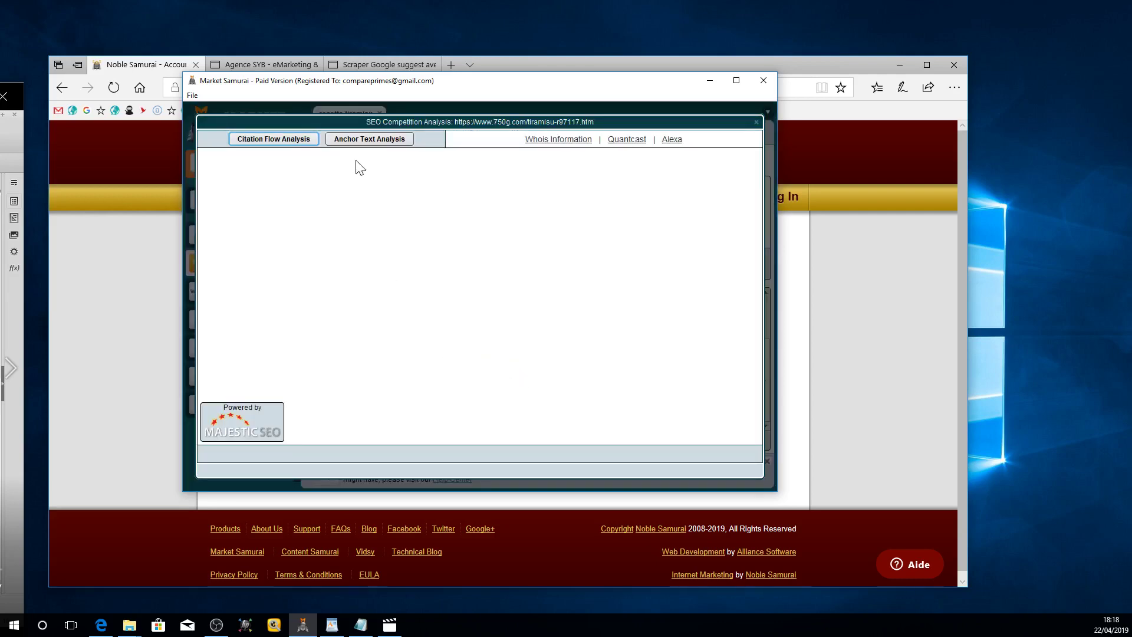
left_click(284, 141)
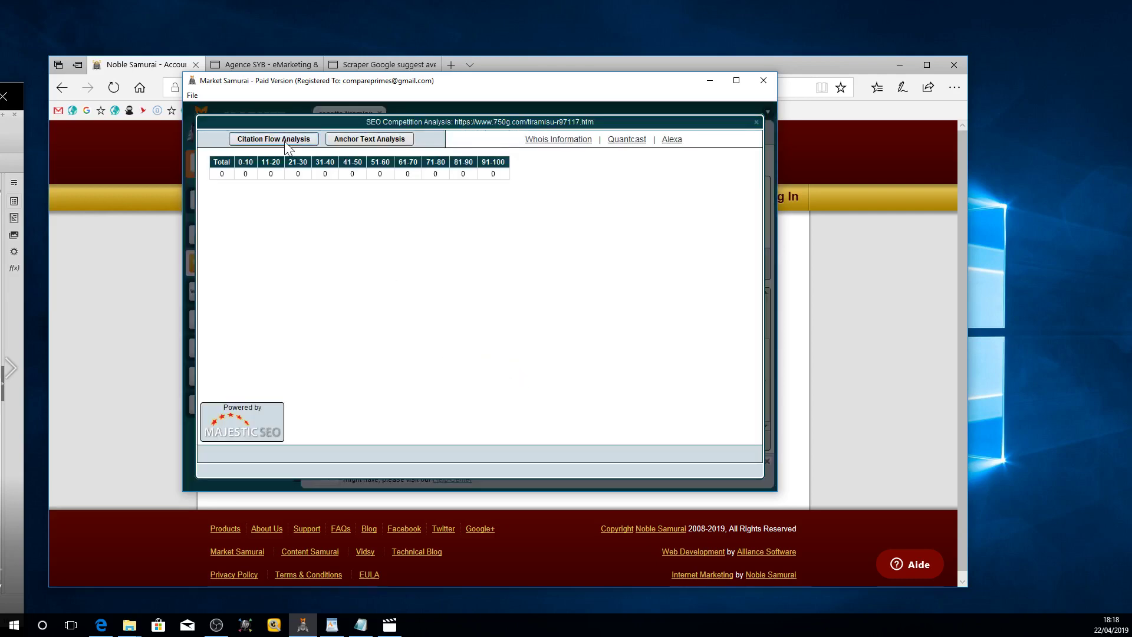
left_click(756, 122)
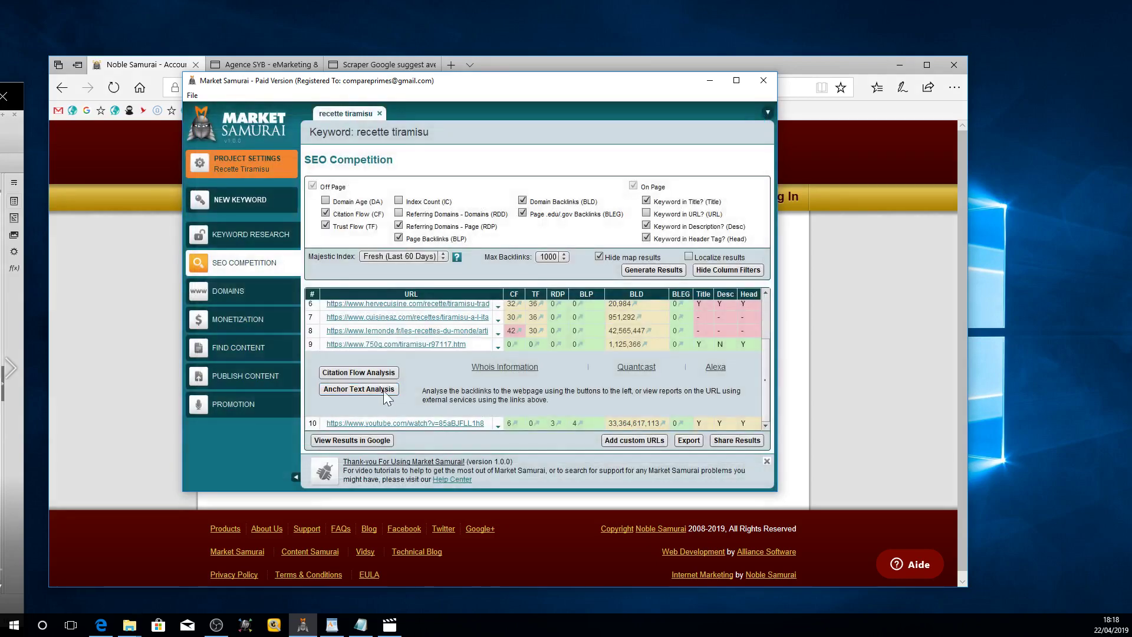
left_click(496, 348)
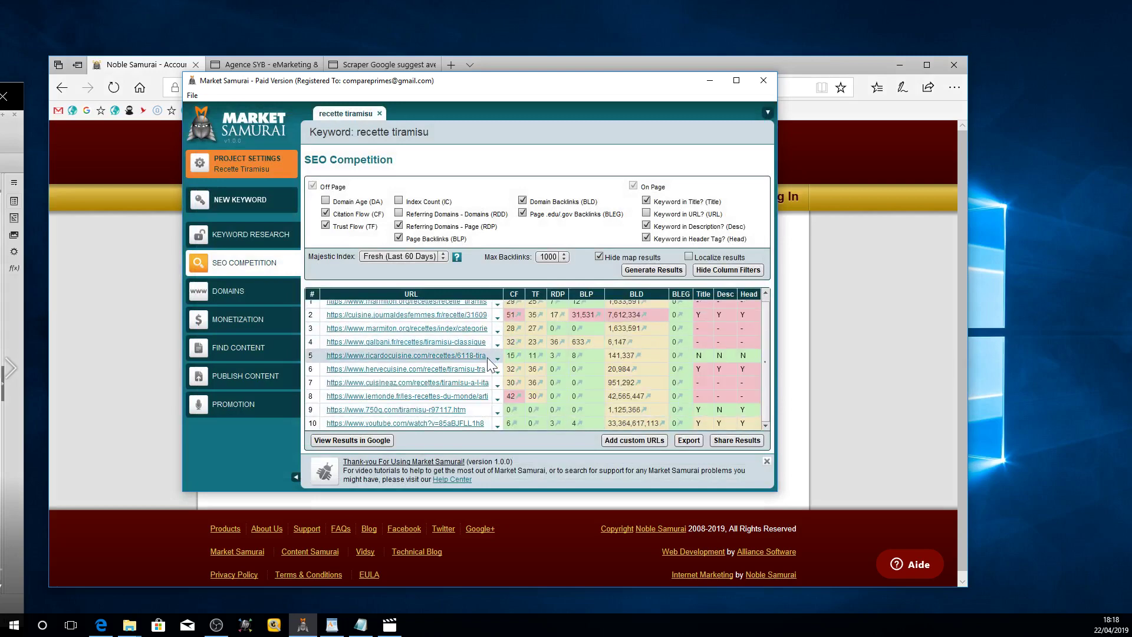
Step: Check the Anchor Text and Citation Flow analyses for the ricardocuisine.com tiramisu page
left_click(495, 359)
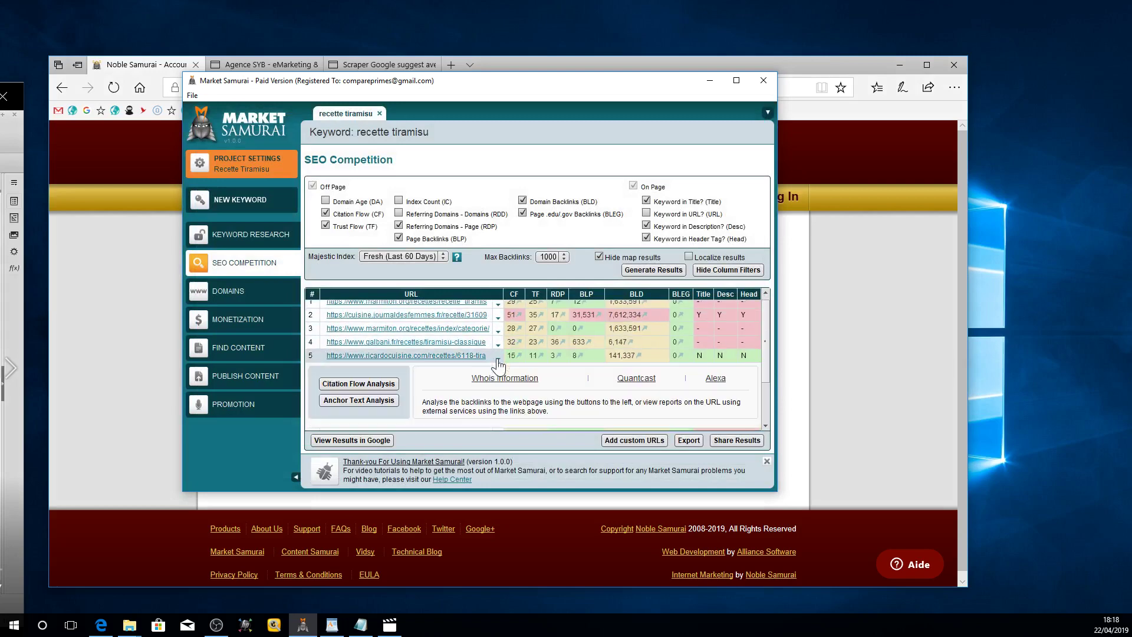
left_click(381, 397)
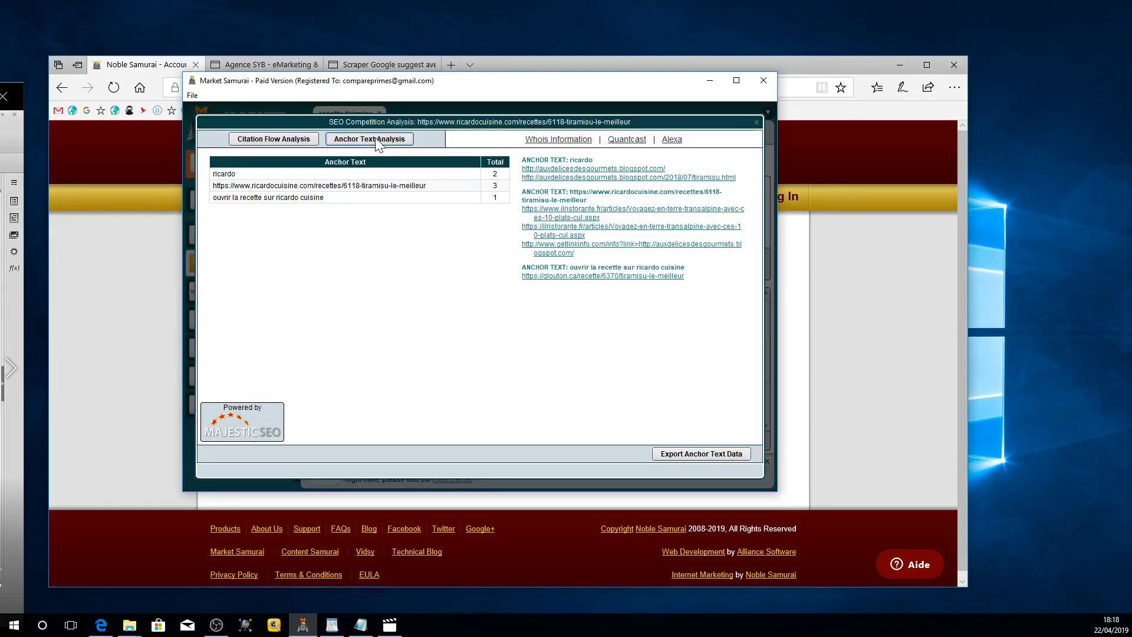
left_click(311, 140)
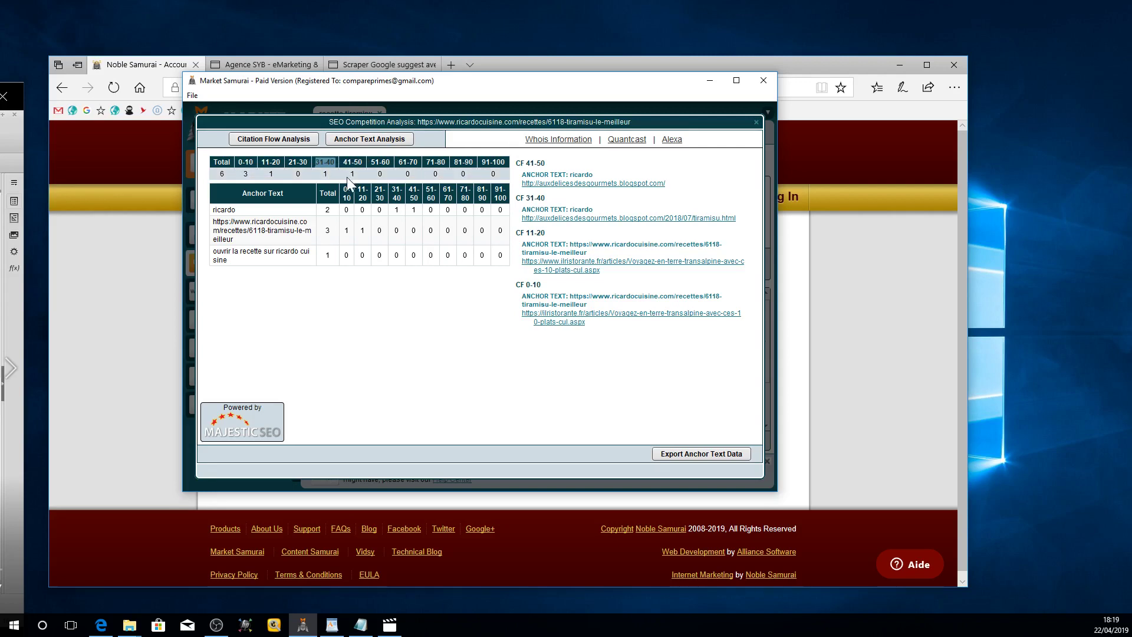
Step: Open the auxdelicesdesgourmets.blogspot.com backlink, browse the blog's homepage after accepting its cookie notice, and close the page
left_click(548, 184)
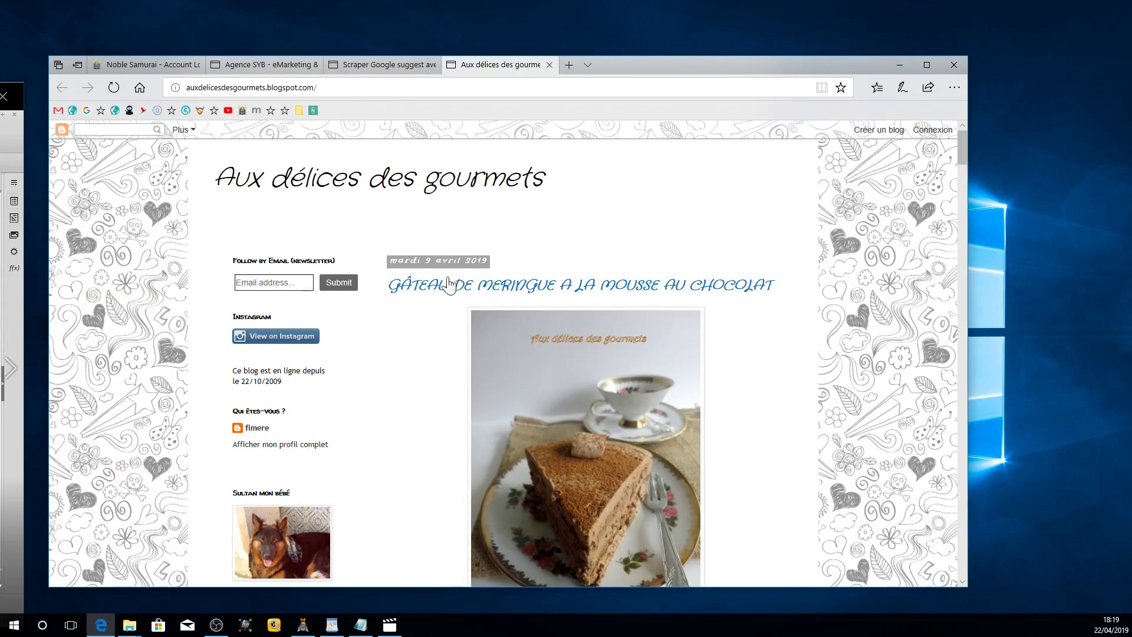
scroll(461, 273, "down", 10)
scroll(462, 273, "down", 15)
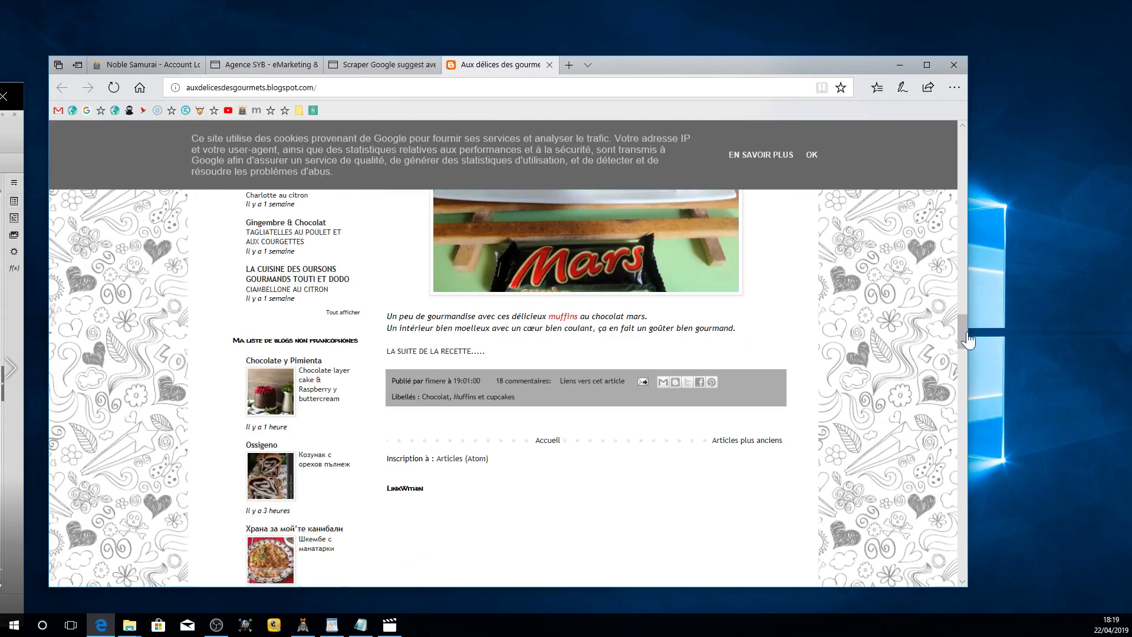
mouse_move(968, 340)
left_mouse_down()
mouse_move(964, 387)
mouse_move(966, 347)
left_mouse_up()
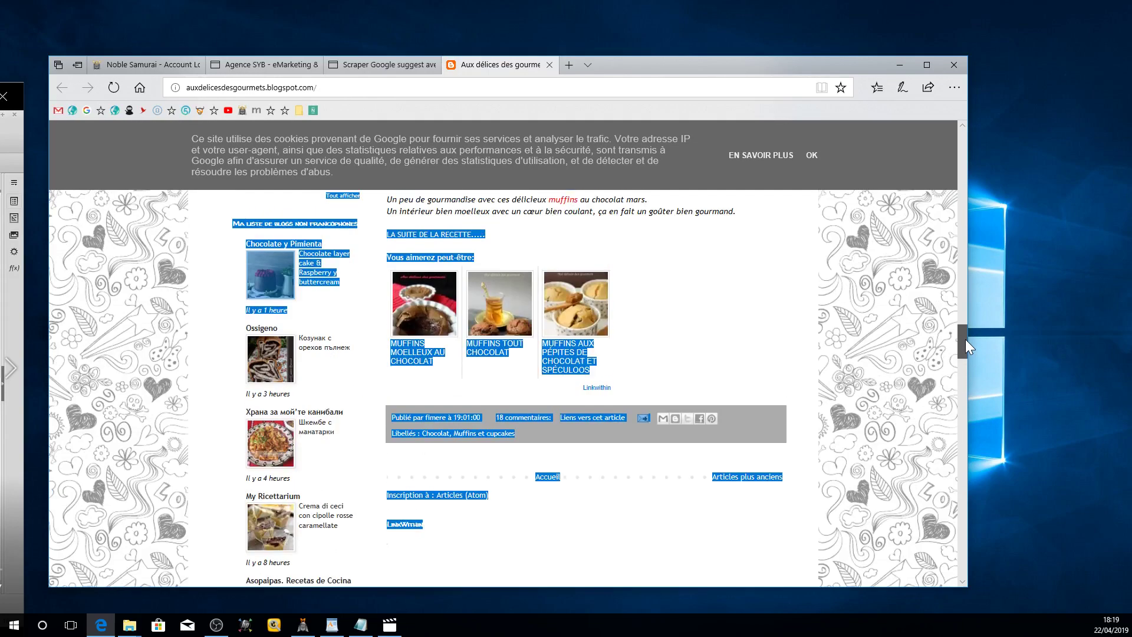
left_click(732, 364)
scroll(767, 378, "down", 3)
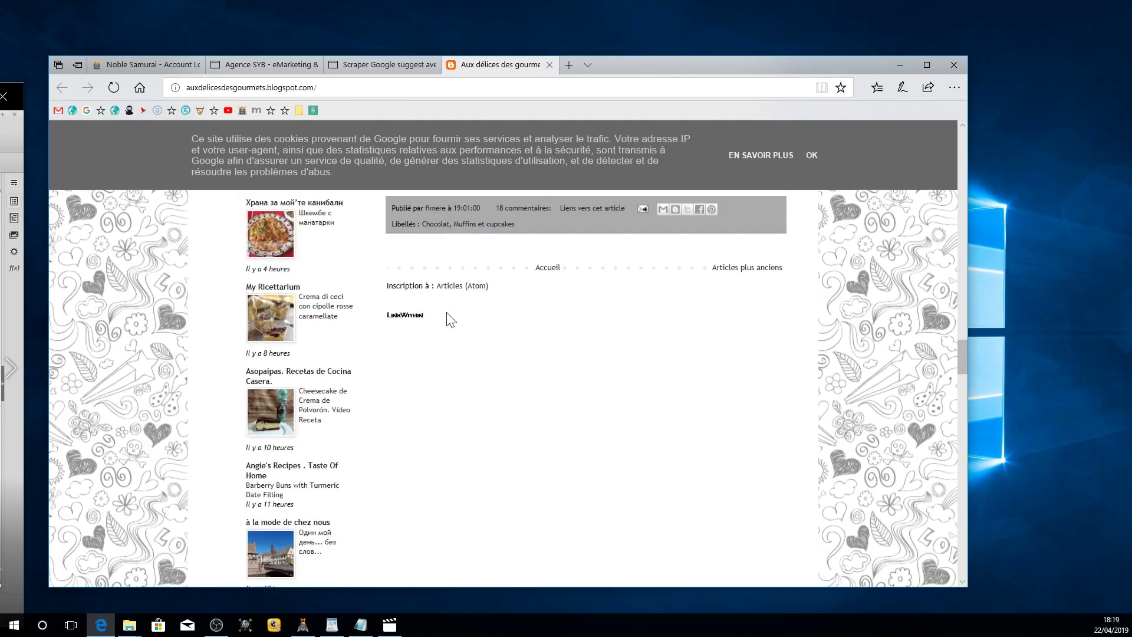
left_click_drag(950, 356, 939, 135)
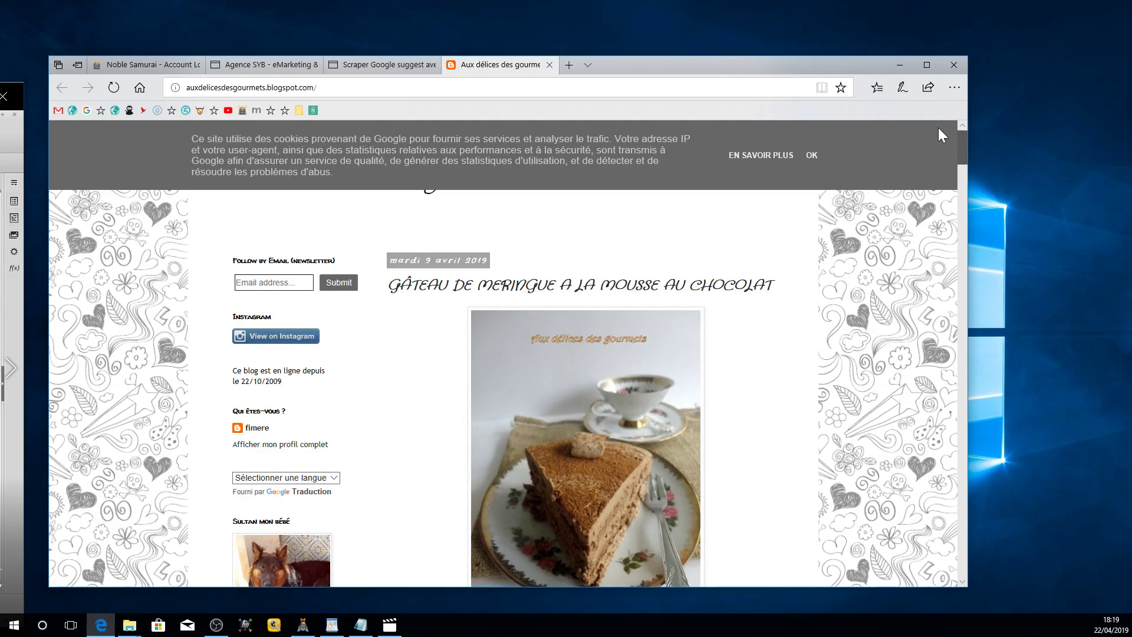
left_click(812, 155)
left_click_drag(957, 143, 1006, 139)
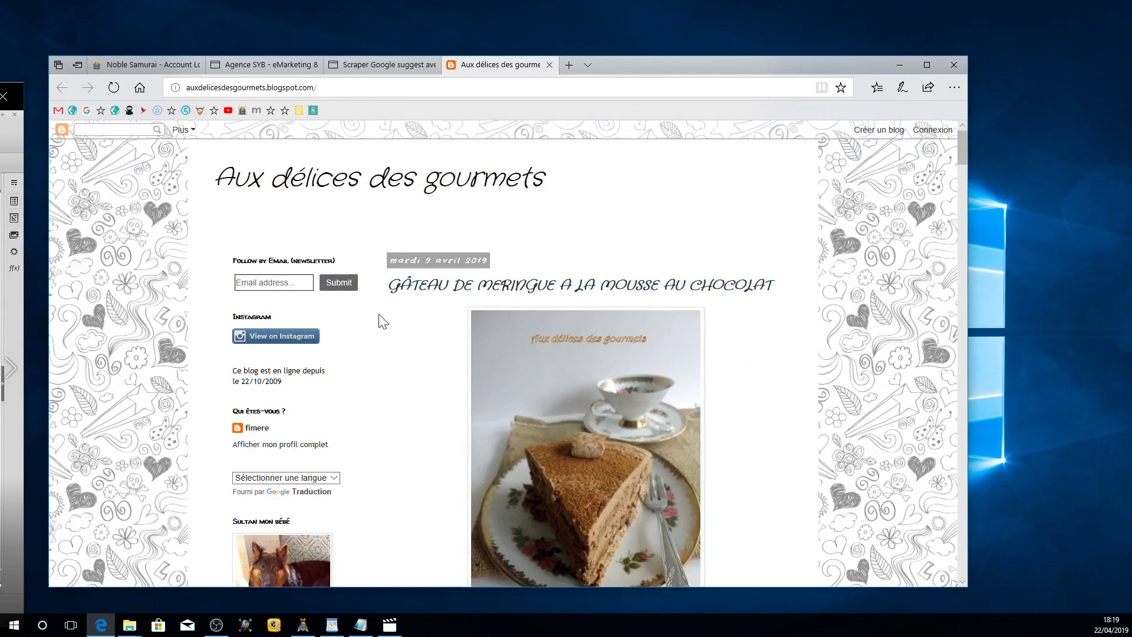
left_click(549, 65)
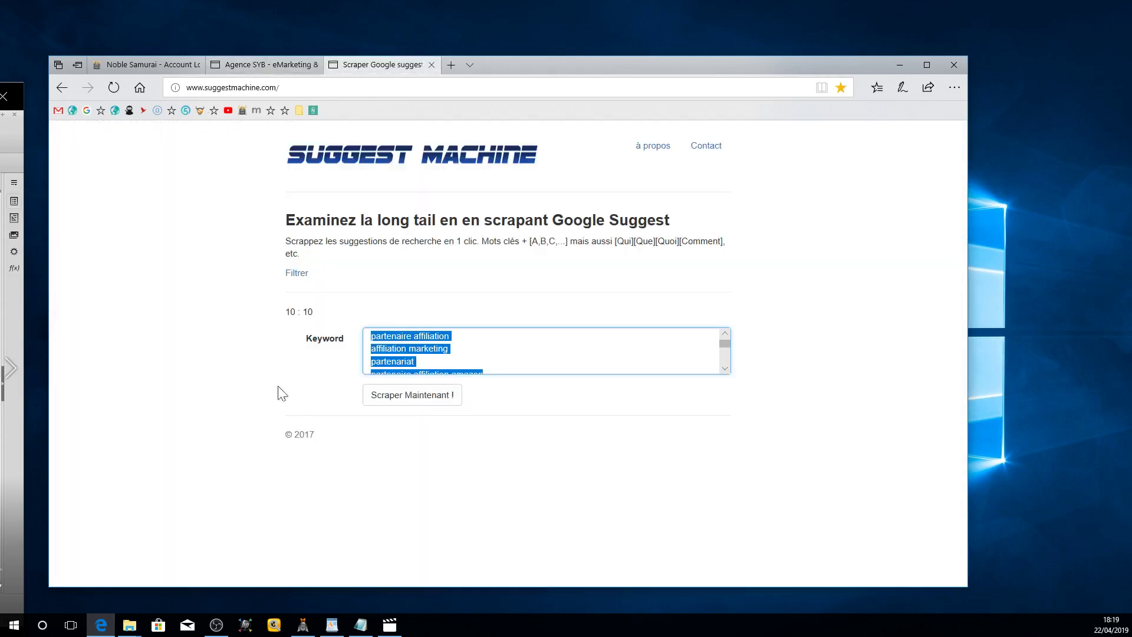
Step: Switch back to Market Samurai, shift its window down and to the right on the desktop, and close the ricardocuisine.com analysis
left_click(302, 625)
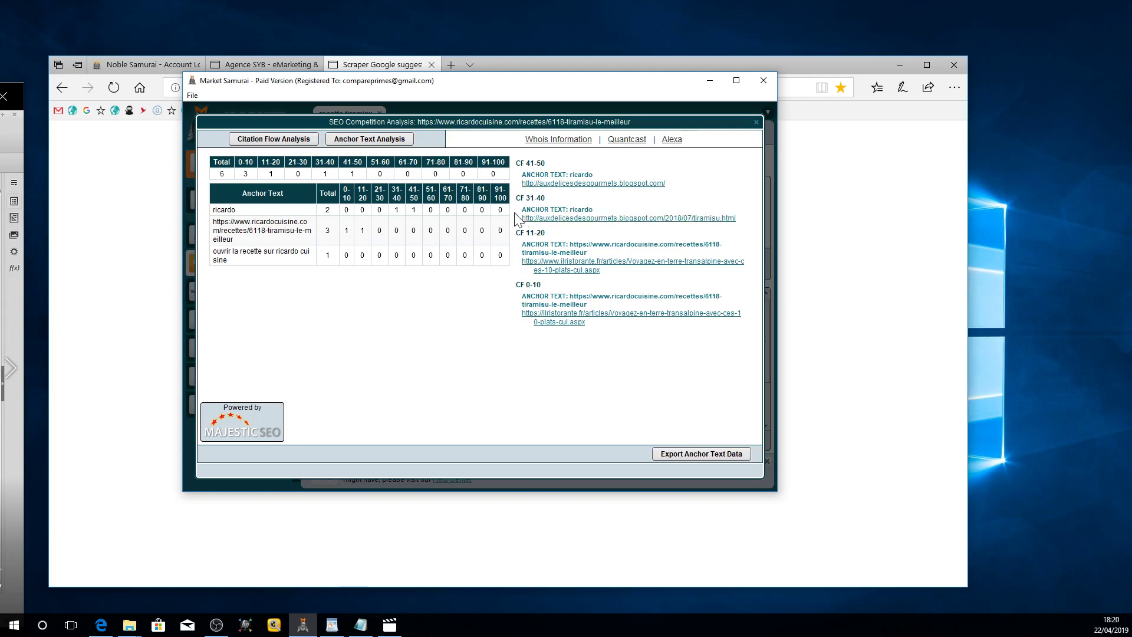
left_click_drag(470, 87, 503, 120)
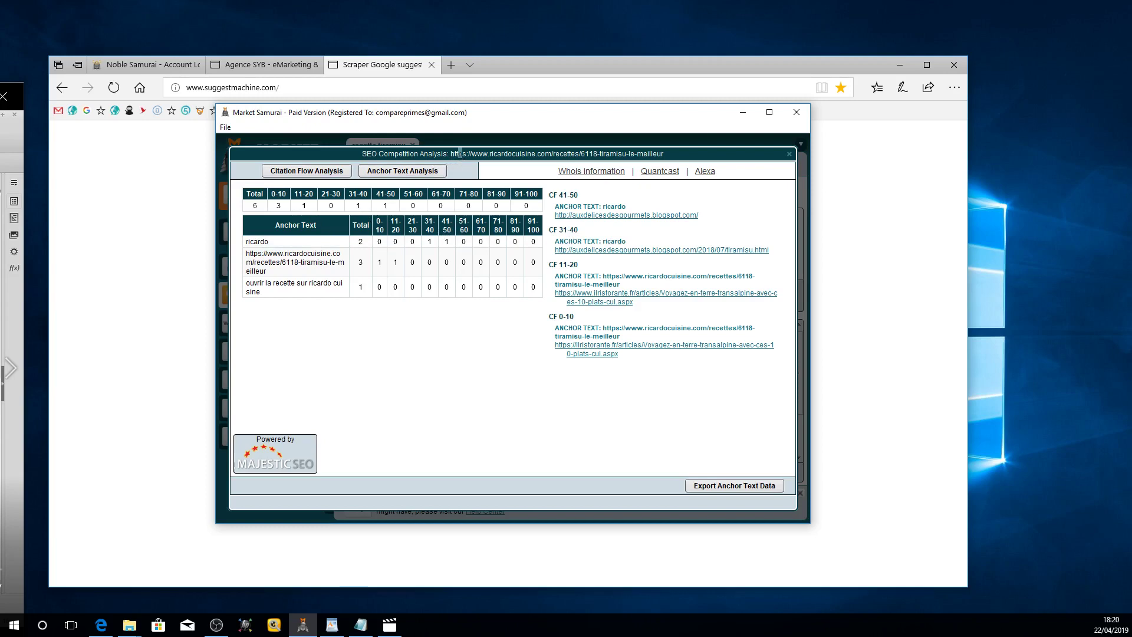
left_click_drag(457, 154, 496, 173)
left_click(494, 171)
left_click(790, 153)
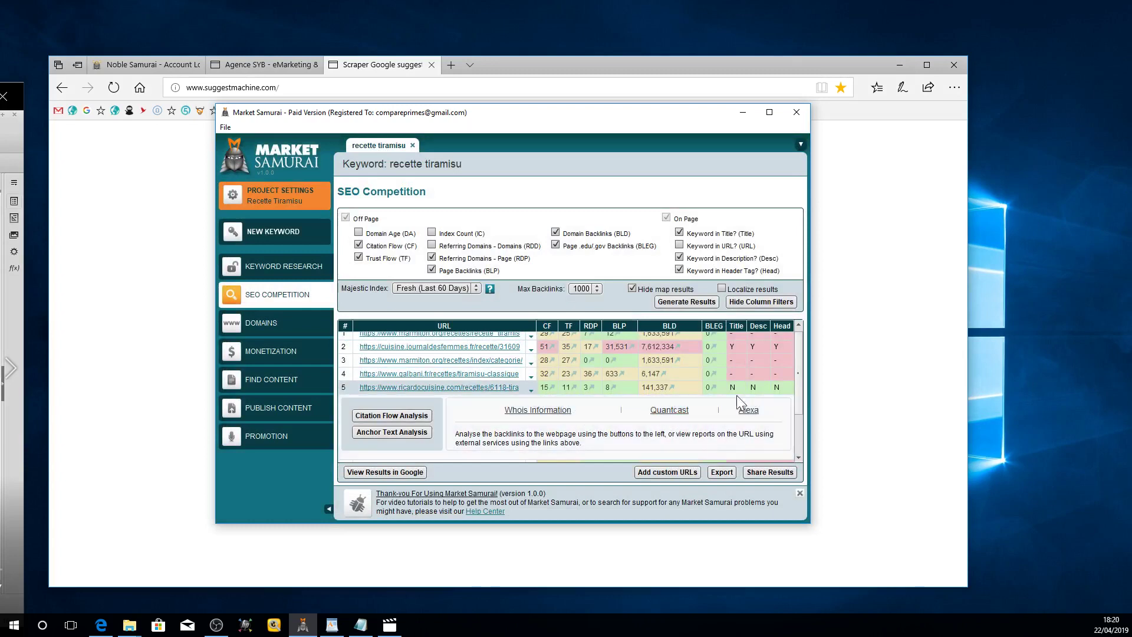
Step: Collapse the ricardocuisine.com details and compare the ten ranking pages' citation flow, trust flow and Title, Desc and Head indicators
scroll(437, 409, "down", 2)
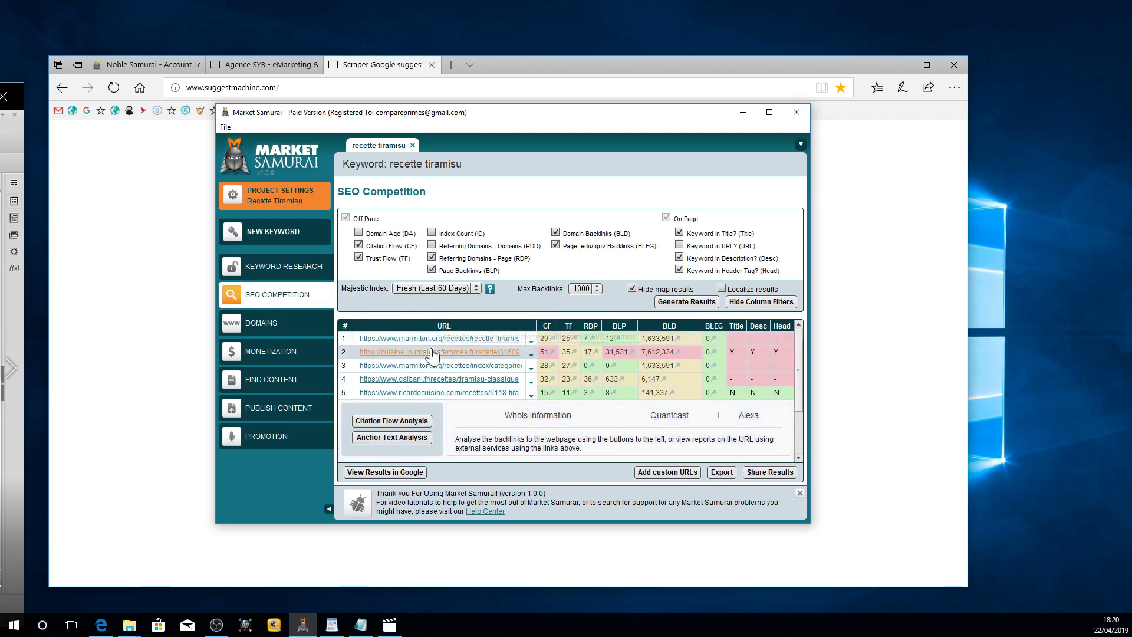
left_click(443, 361)
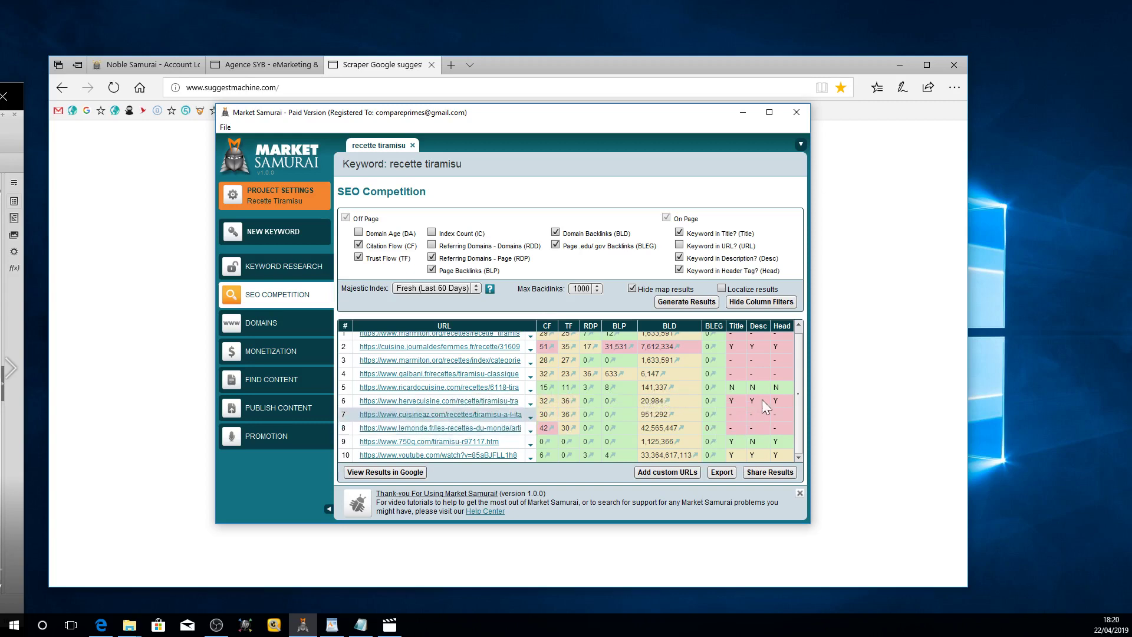
scroll(761, 361, "up", 1)
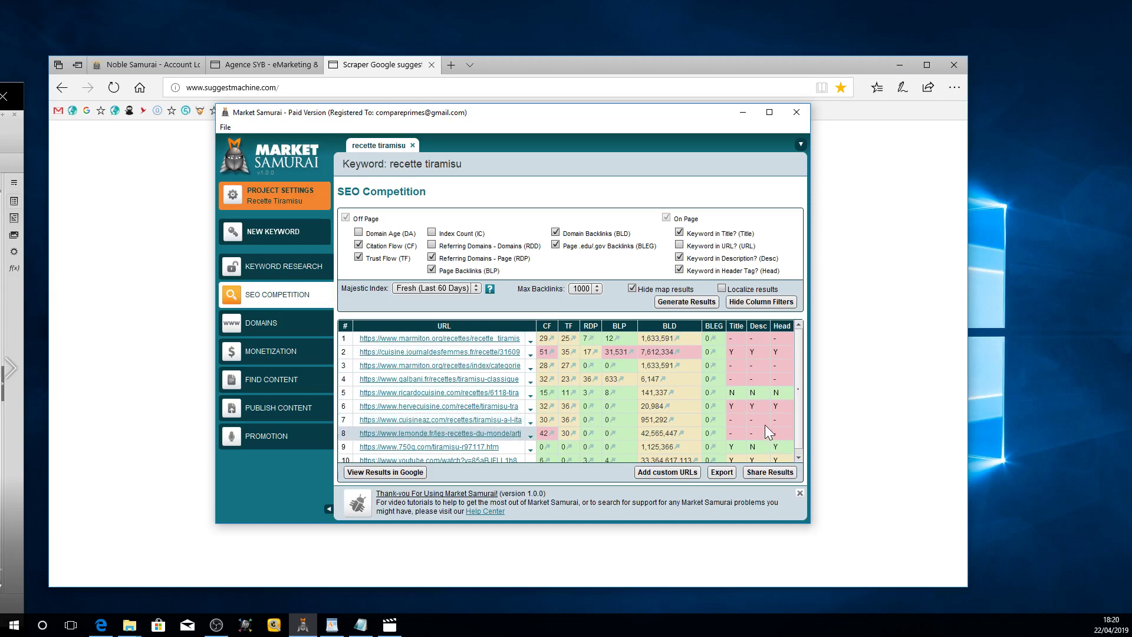
scroll(612, 427, "down", 1)
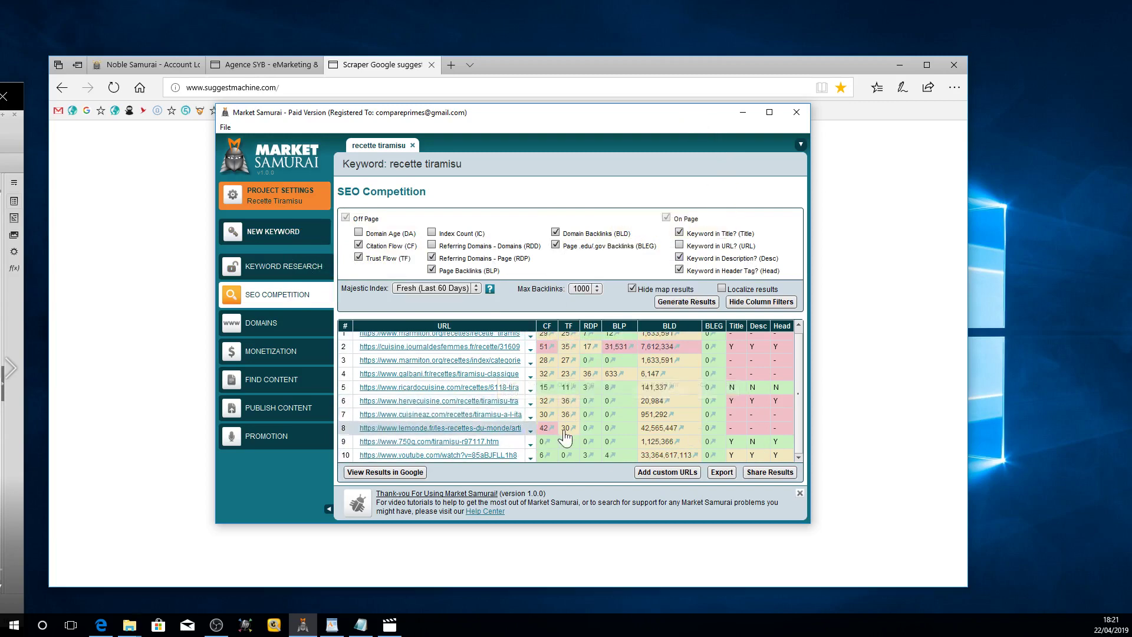
Step: Expand the 750g.com tiramisu result, open its Citation Flow Analysis, and open the page's Whois information
left_click(531, 444)
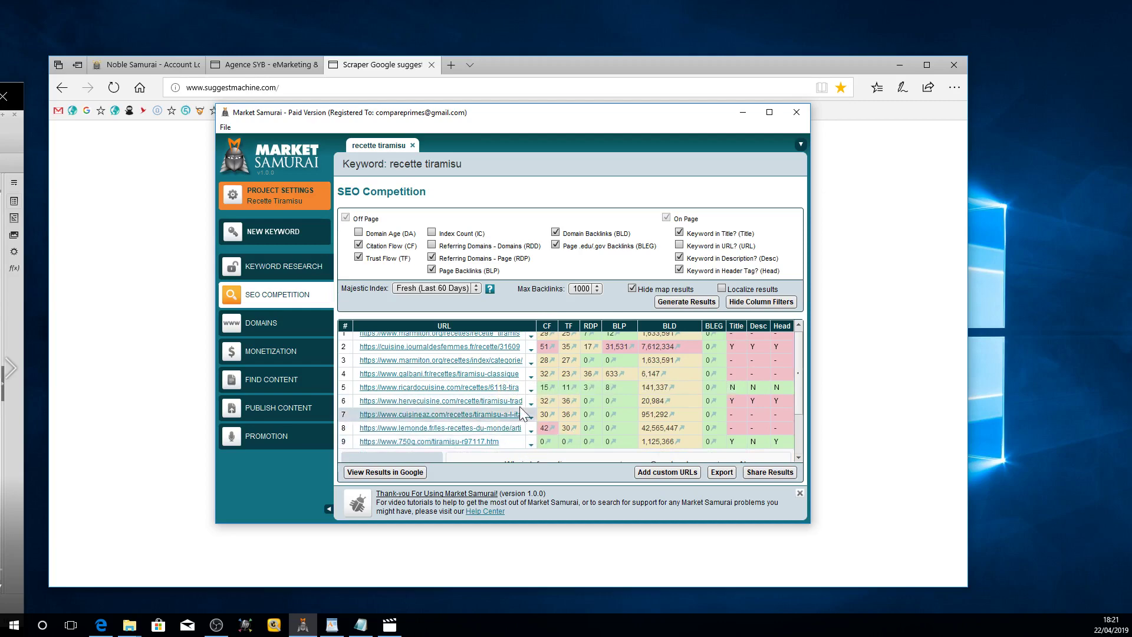
left_click(396, 405)
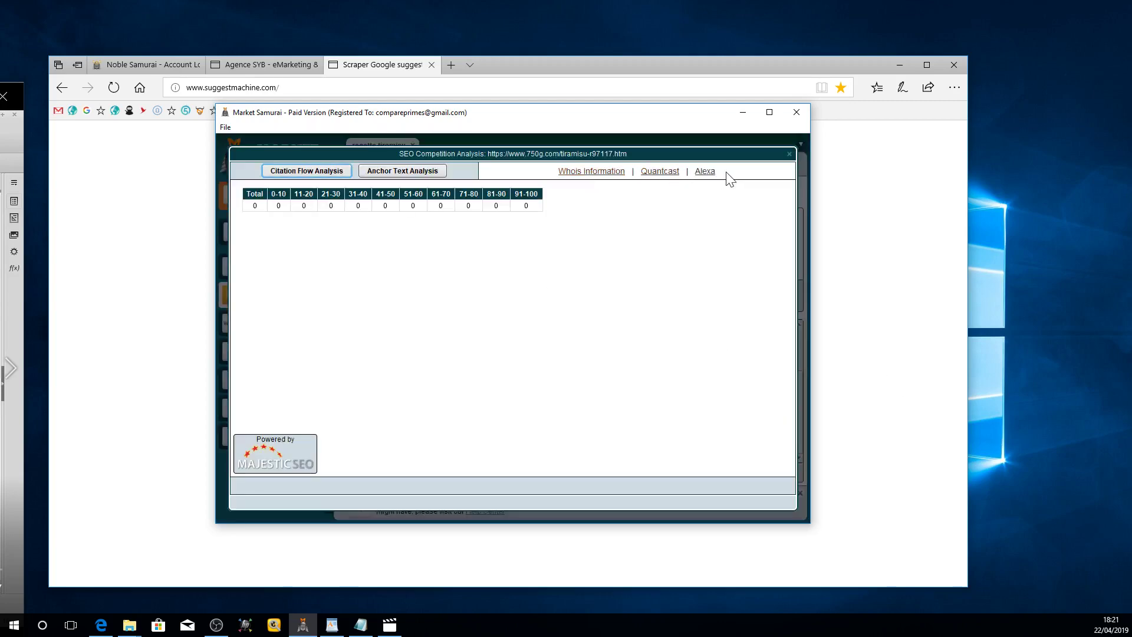
left_click(613, 172)
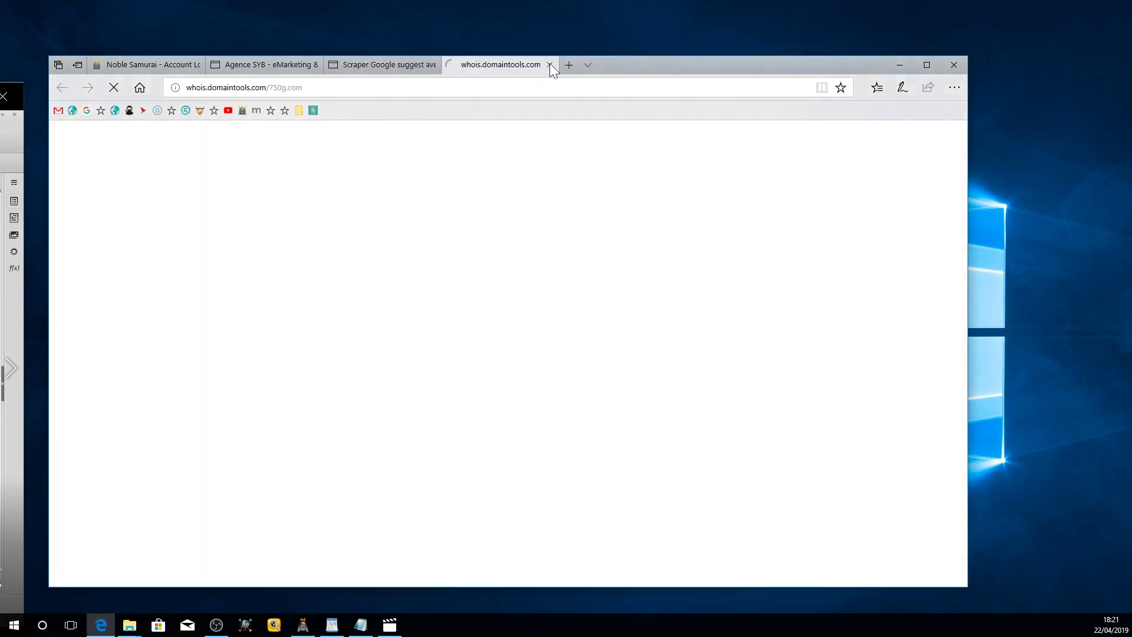
Step: Close the Whois page, switch back to Market Samurai, and close the 750g.com analysis
left_click(550, 63)
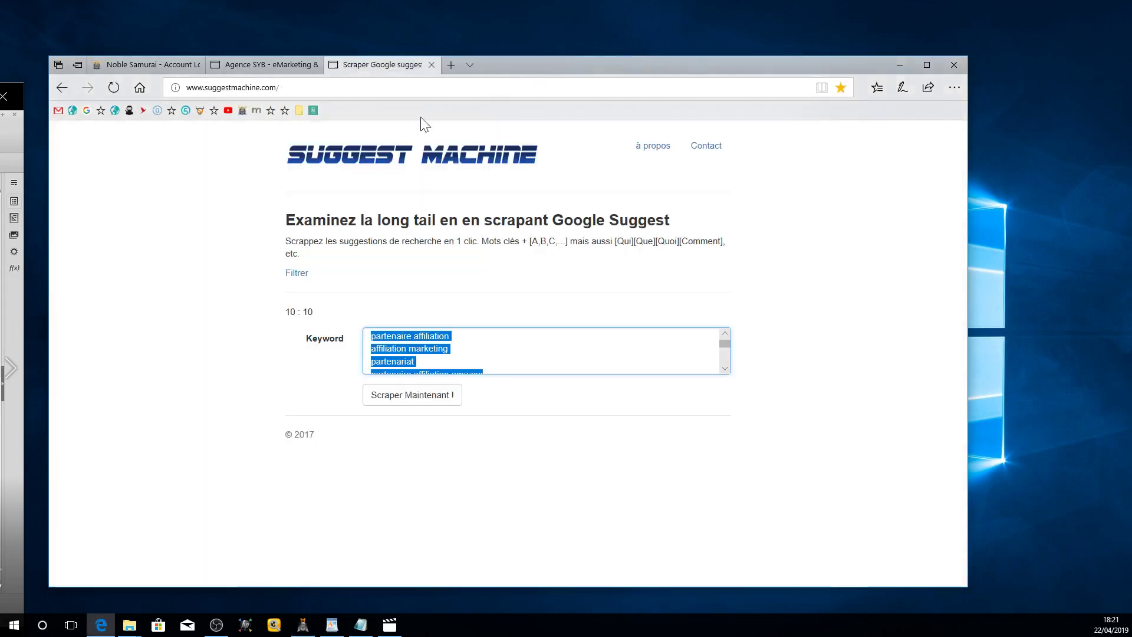
left_click(302, 625)
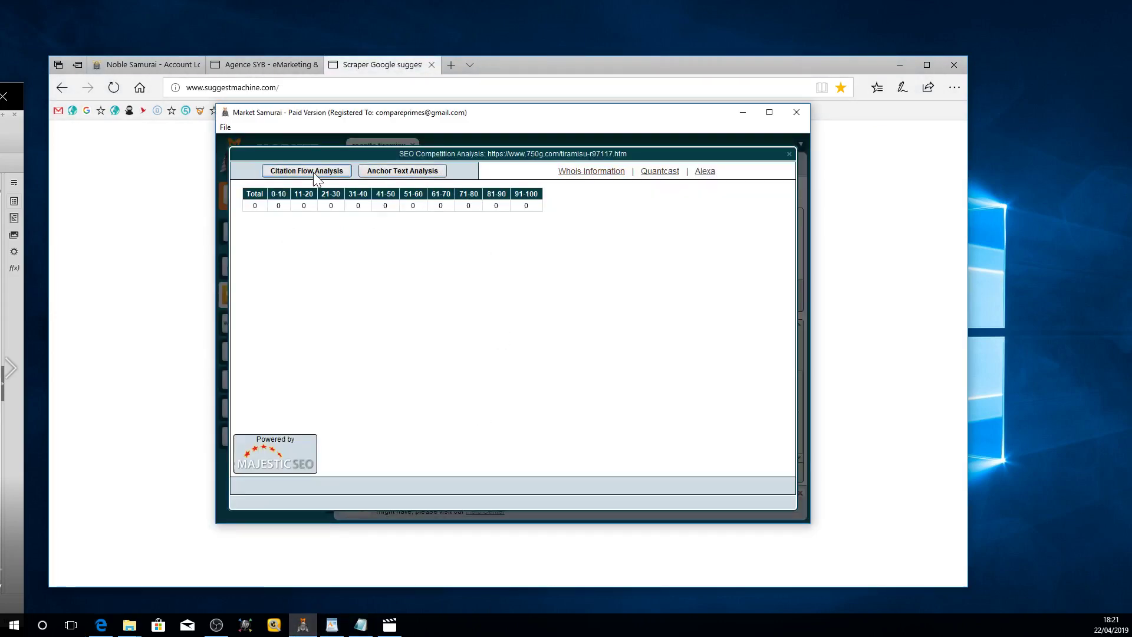
left_click(789, 155)
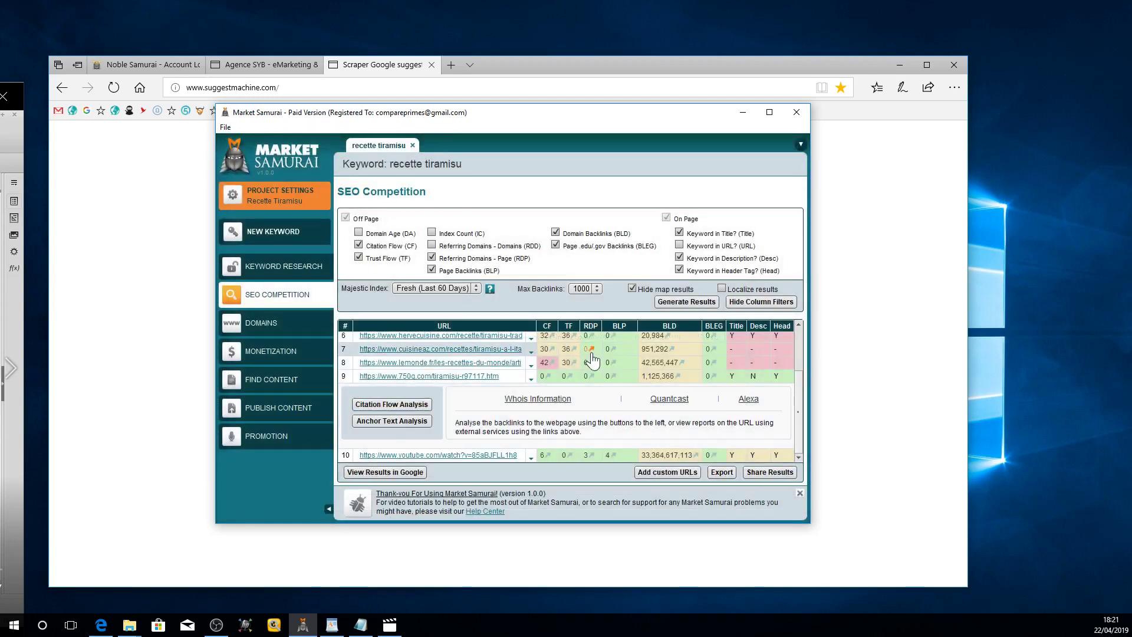
Step: Expand the galbani.fr tiramisu result and open its Anchor Text Analysis
scroll(593, 360, "up", 3)
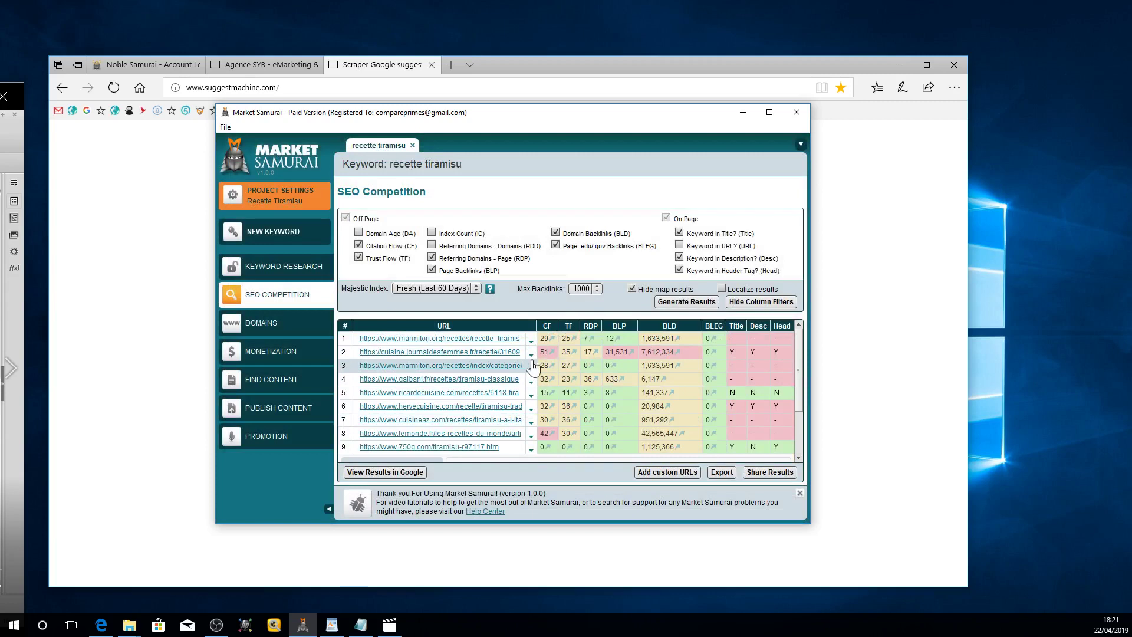
left_click(531, 381)
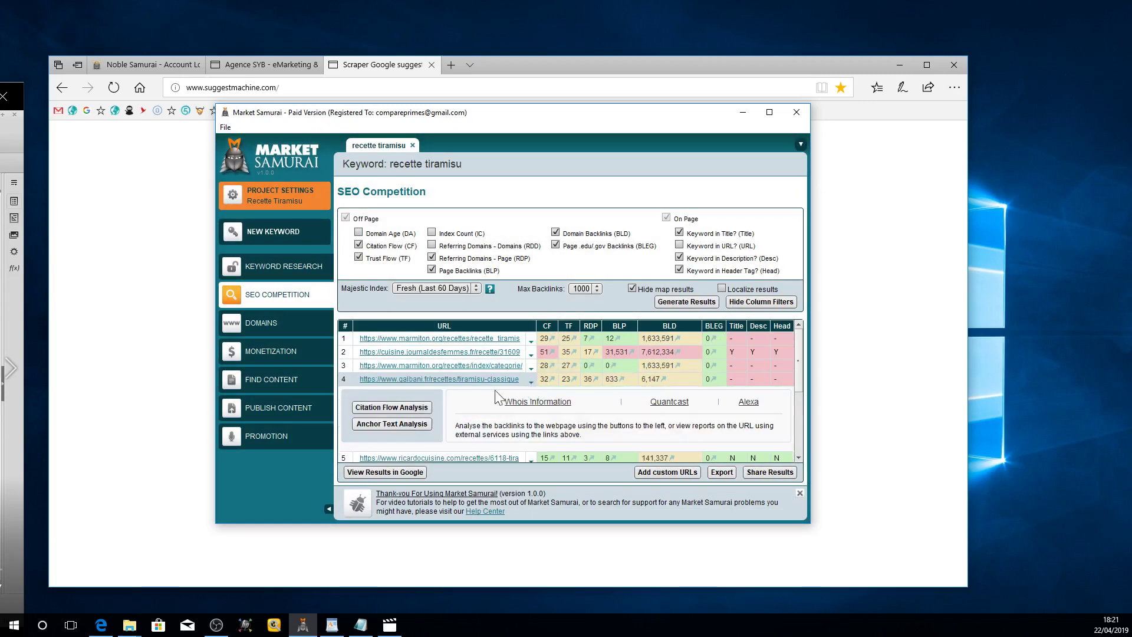
left_click(427, 408)
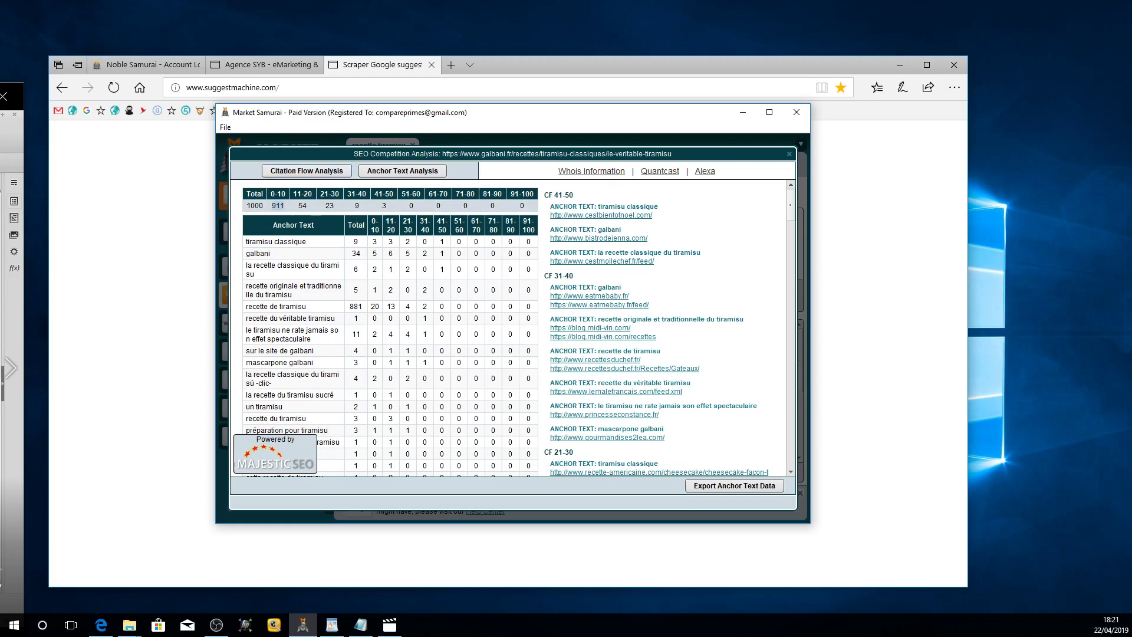
Step: Examine the galbani.fr backlink distribution across the citation flow ranges from 0-10 to 41-50, and close the analysis
left_click(278, 205)
left_click(318, 206)
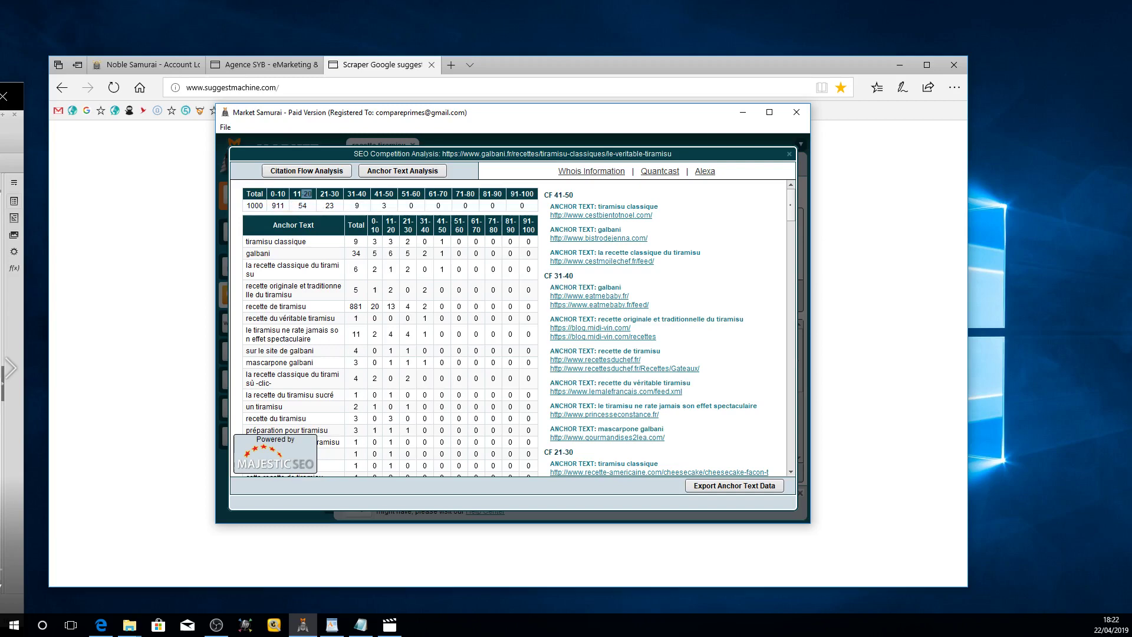
double_click(334, 194)
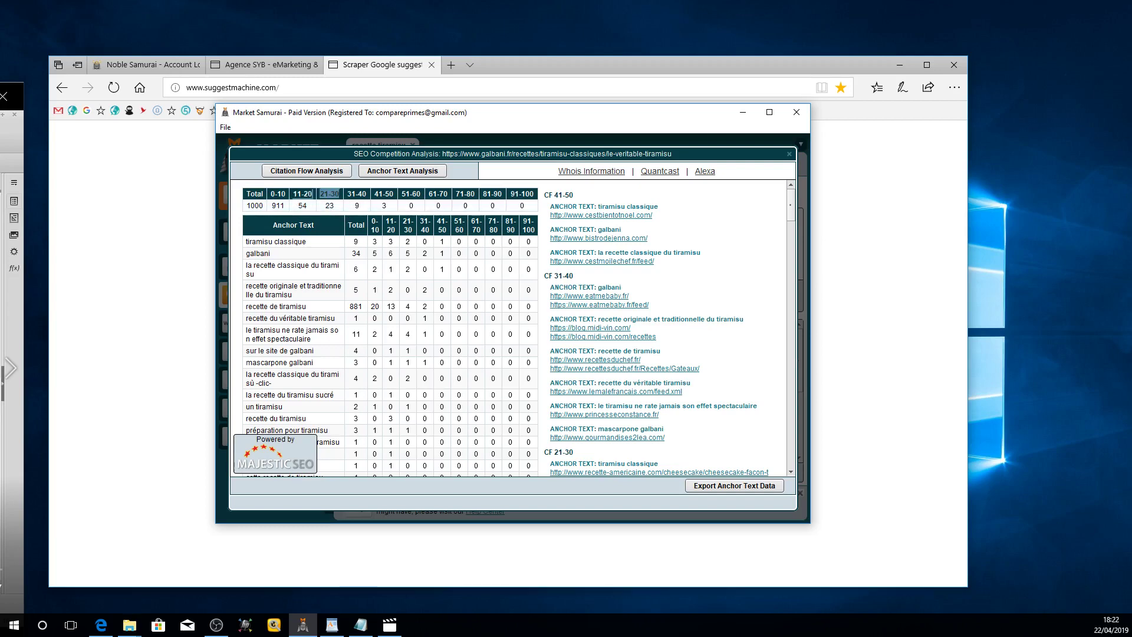
left_click(357, 206)
left_click_drag(367, 199, 353, 194)
left_click(372, 200)
left_click_drag(371, 200, 347, 195)
left_click_drag(396, 200, 374, 194)
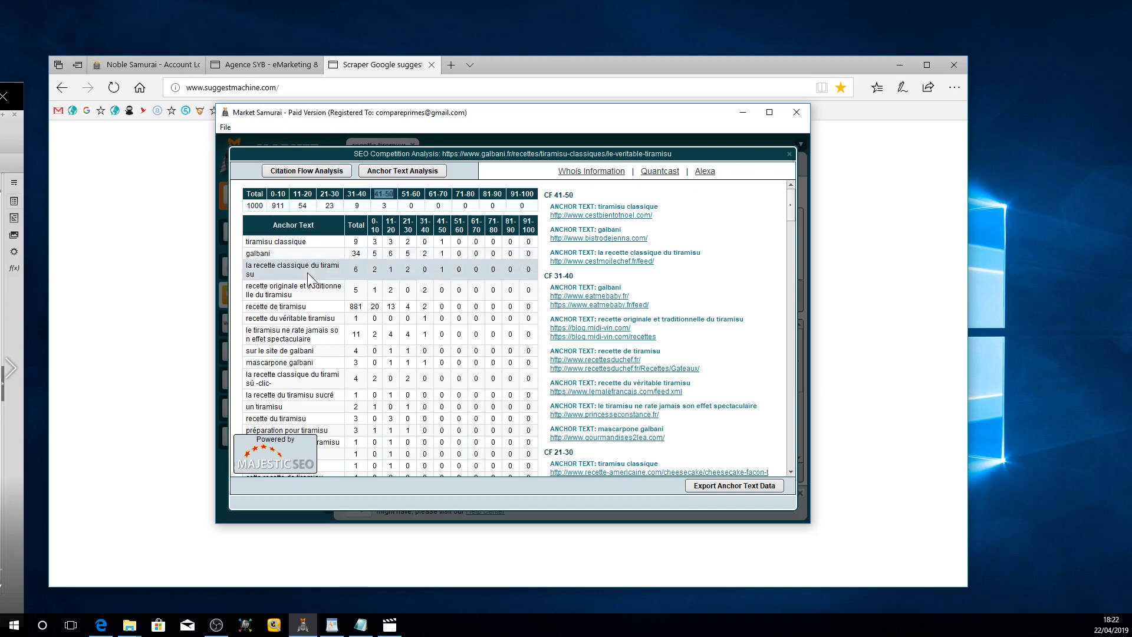
left_click(789, 155)
Step: Collapse the 750g.com and galbani.fr details in the results table, and shift the Market Samurai window slightly down and to the right
scroll(549, 354, "down", 3)
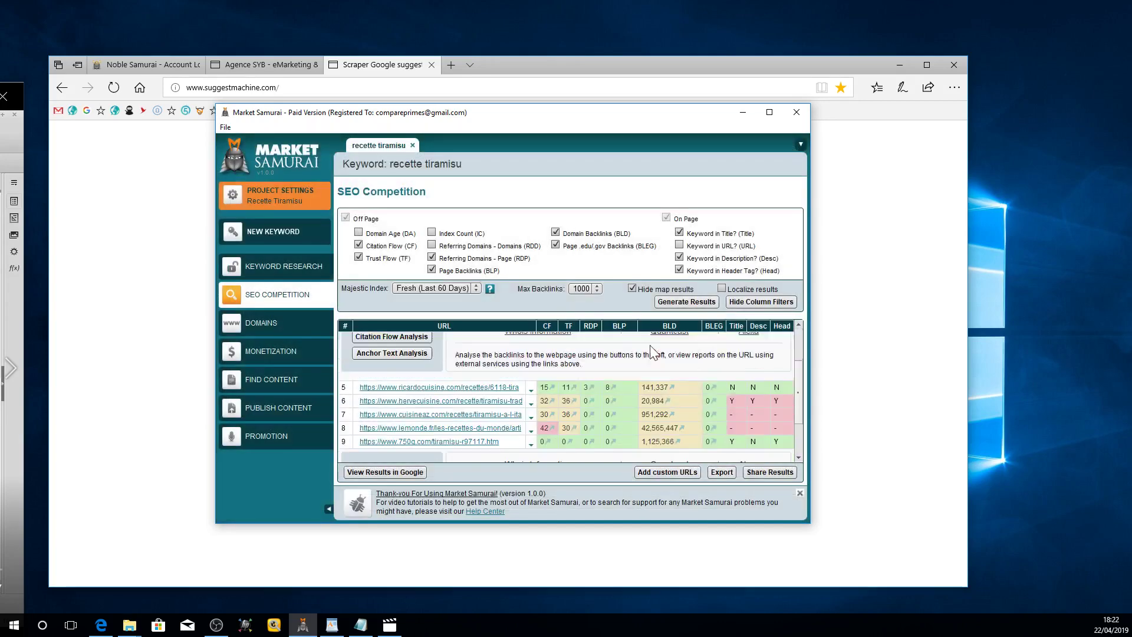
left_click(519, 380)
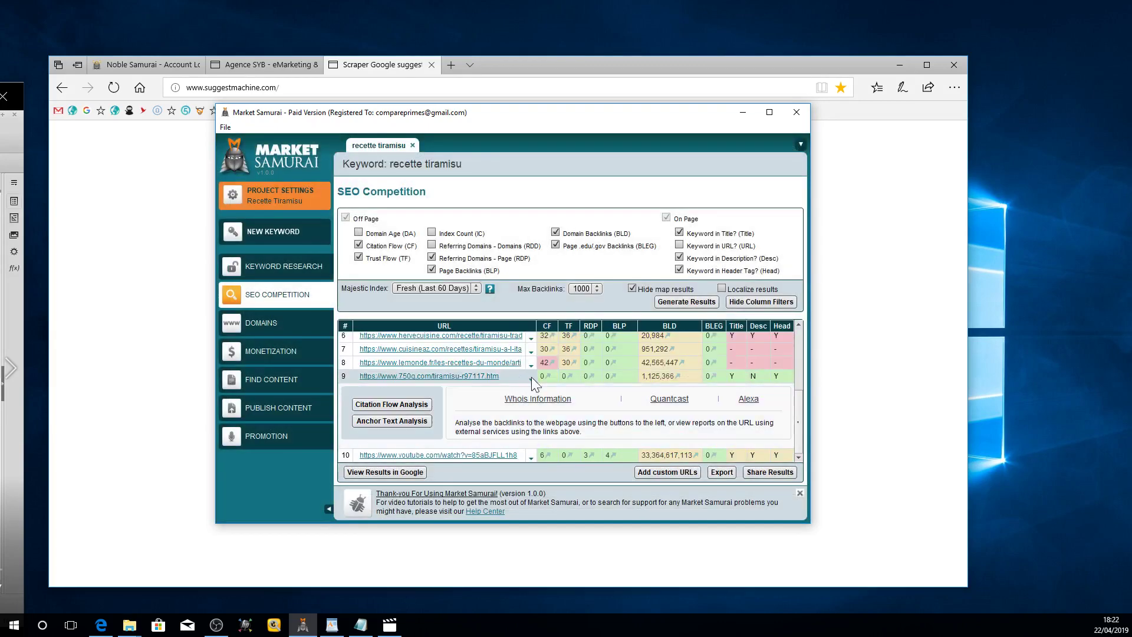
left_click(531, 378)
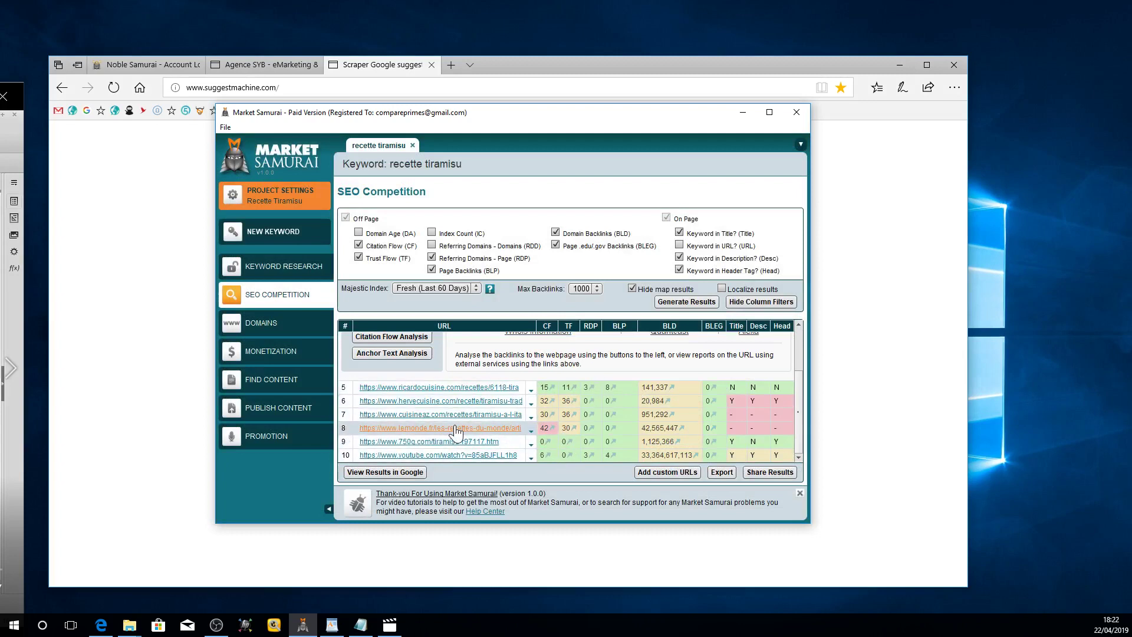
scroll(800, 386, "up", 1)
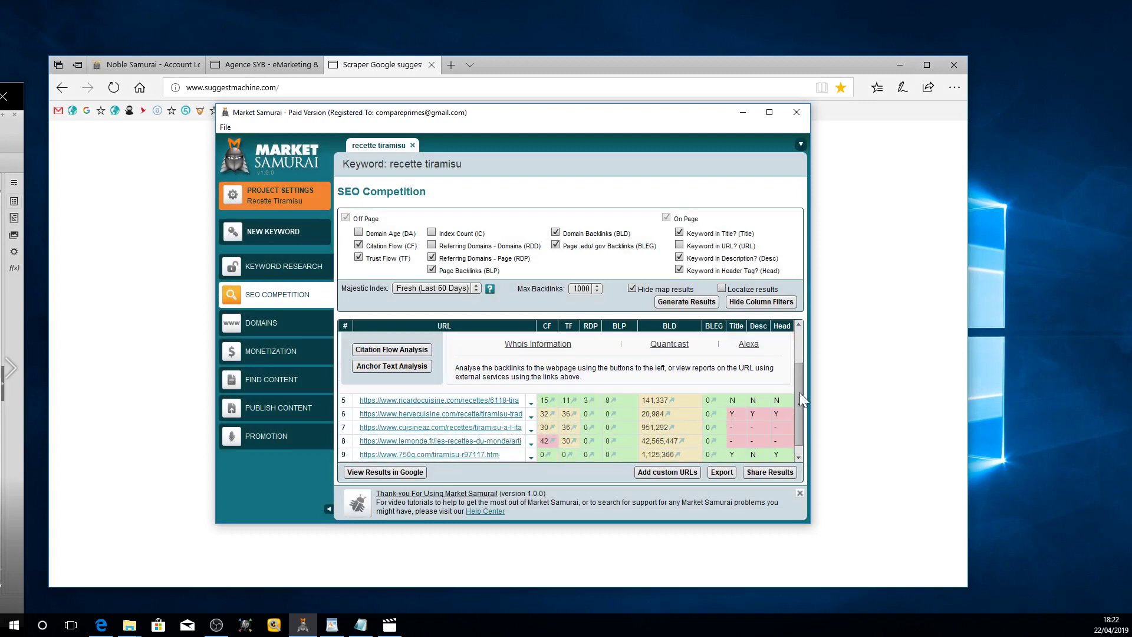
scroll(800, 392, "up", 4)
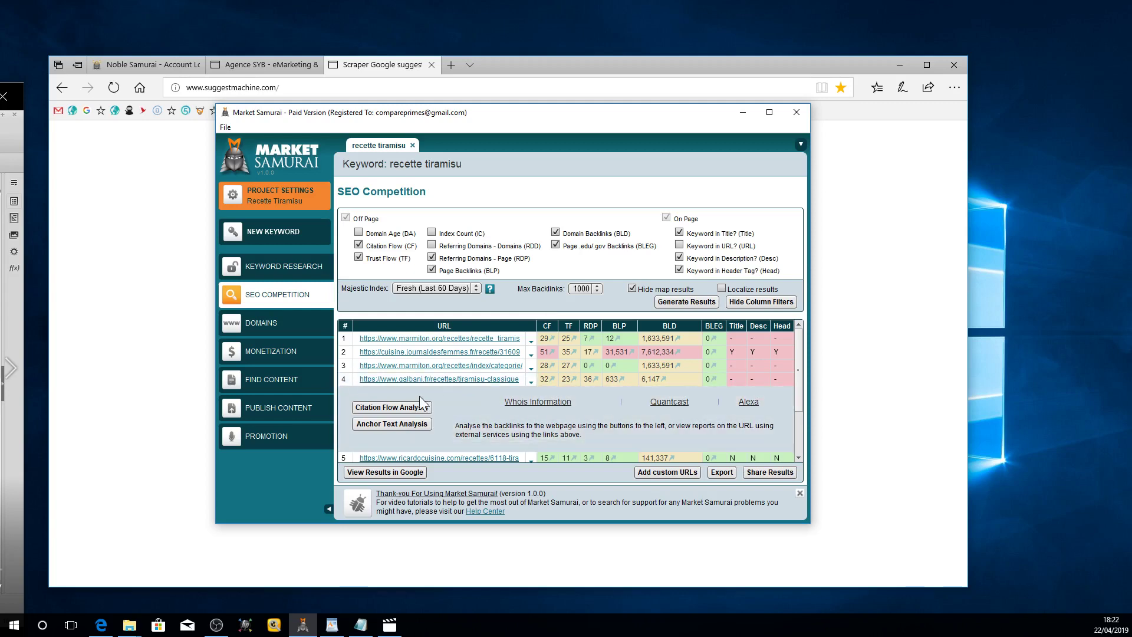
left_click(531, 381)
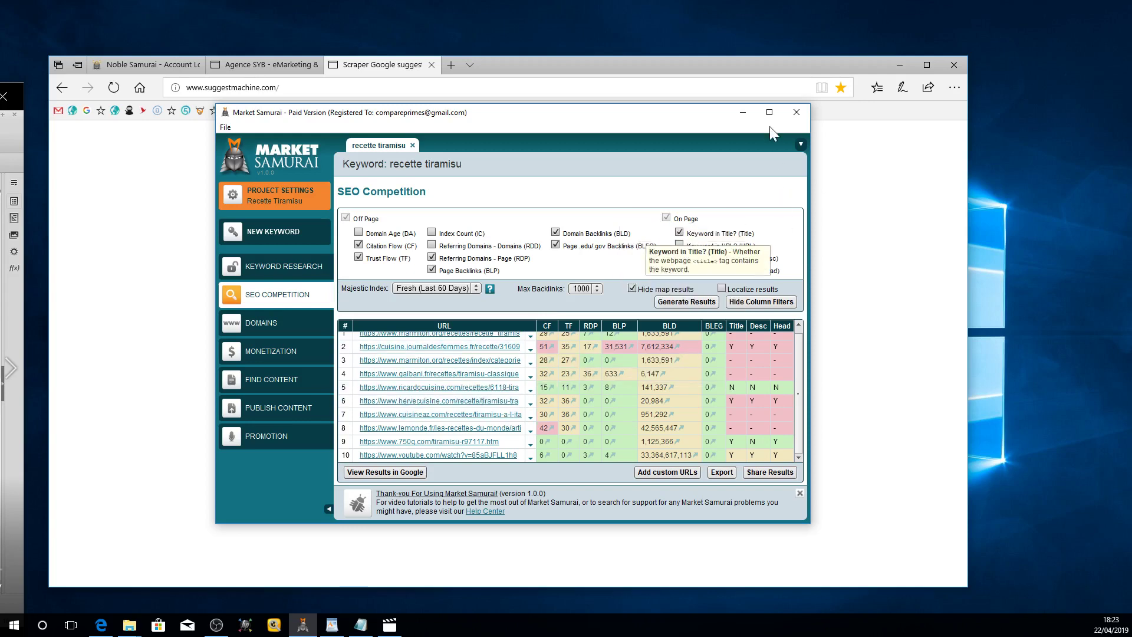
left_click_drag(725, 118, 716, 144)
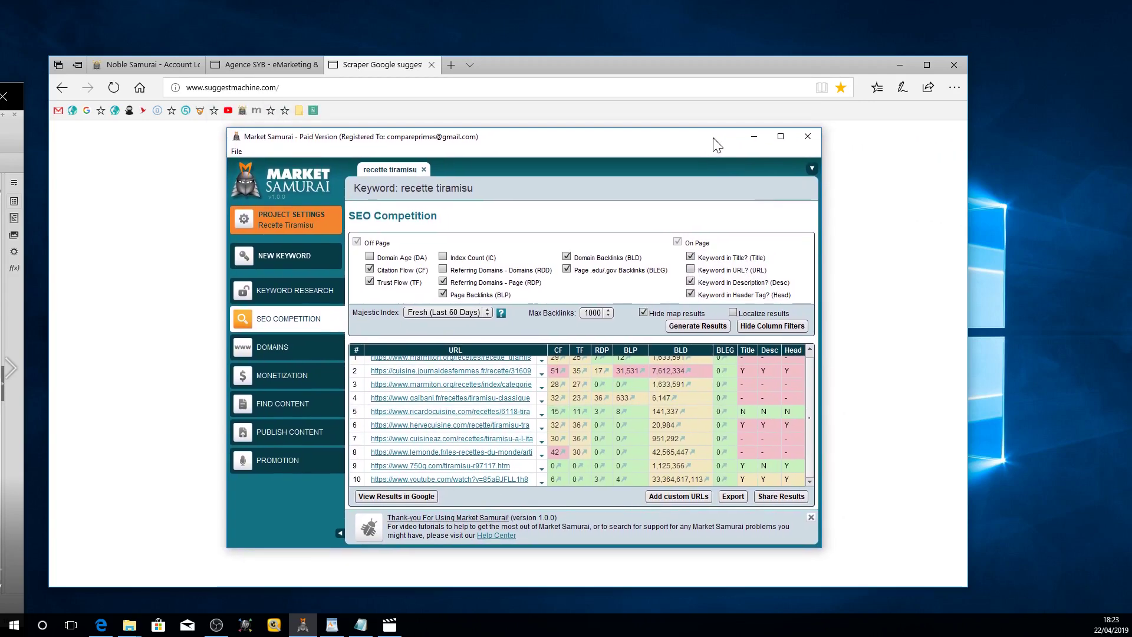